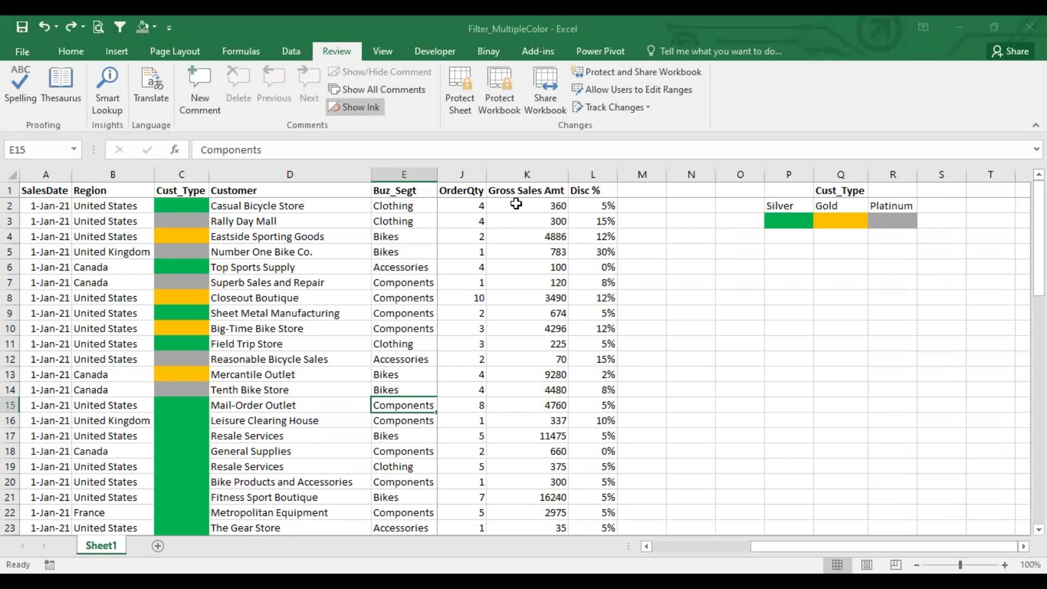
Step: Show the Home ribbon commands beside the Filter_MultipleColor sales table
click(71, 51)
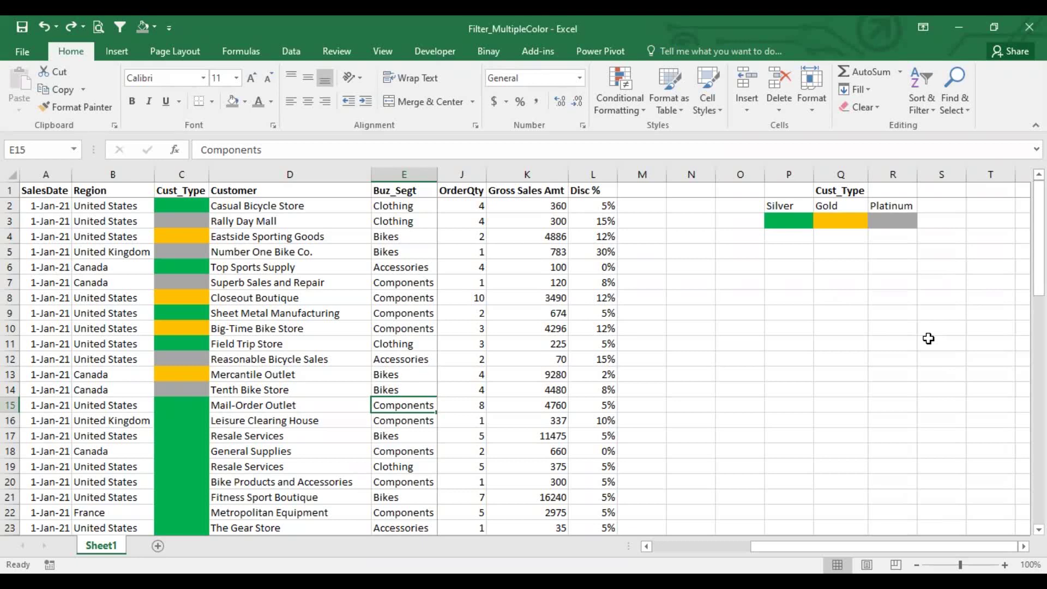
key(Left)
key(Left)
key(Left)
Step: Select C2 and add AutoFilter buttons with Ctrl+Shift+L, previewing the Cust_Type dropdown
key(Right)
key(Up)
key(Up)
key(Up)
key(Up)
key(Up)
key(Up)
key(Up)
key(Up)
key(Up)
key(Up)
key(Up)
key(Up)
key(Up)
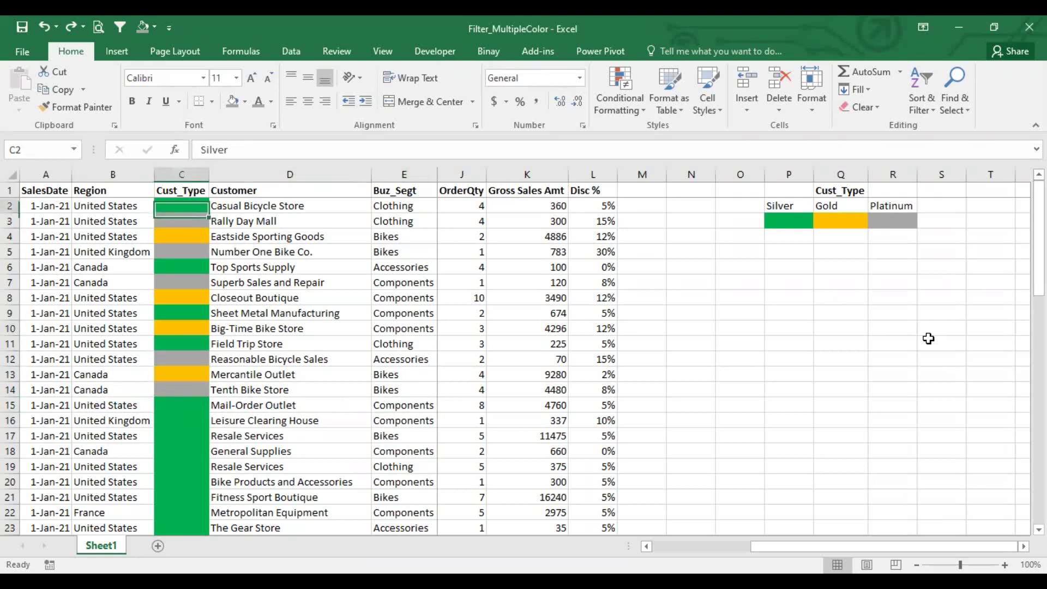
key(ctrl+shift+l)
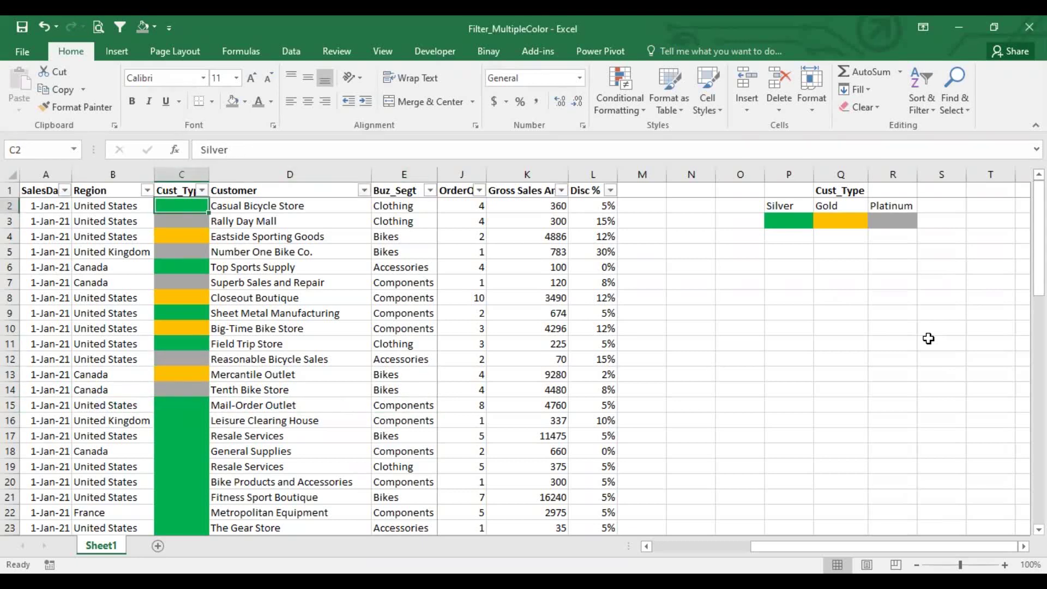
click(199, 191)
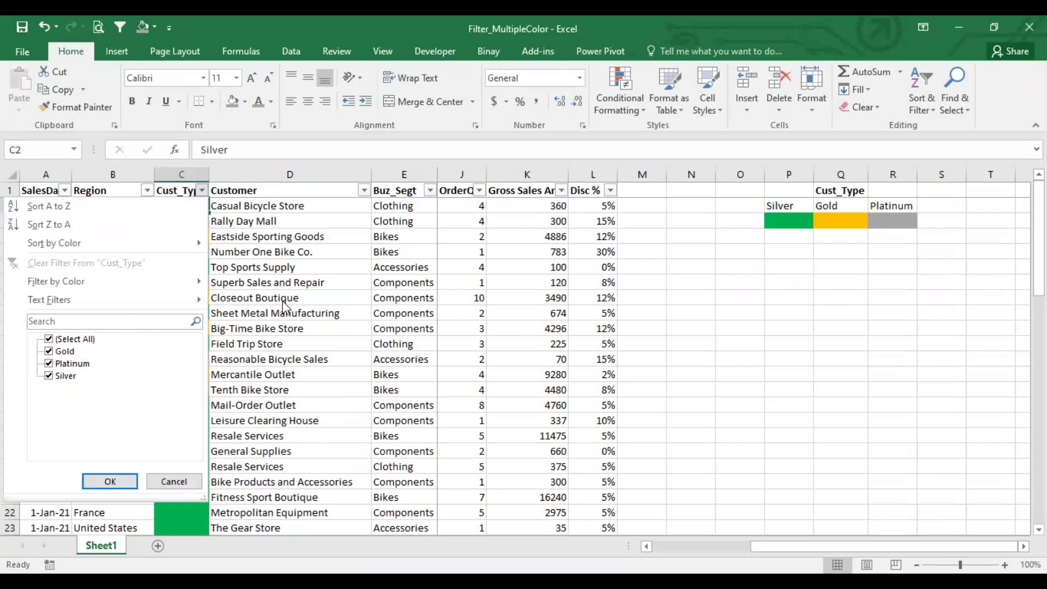
key(Escape)
Step: Open and cancel the SalesDate and Gross Sales Amt filter dropdowns, then return to C2
click(65, 190)
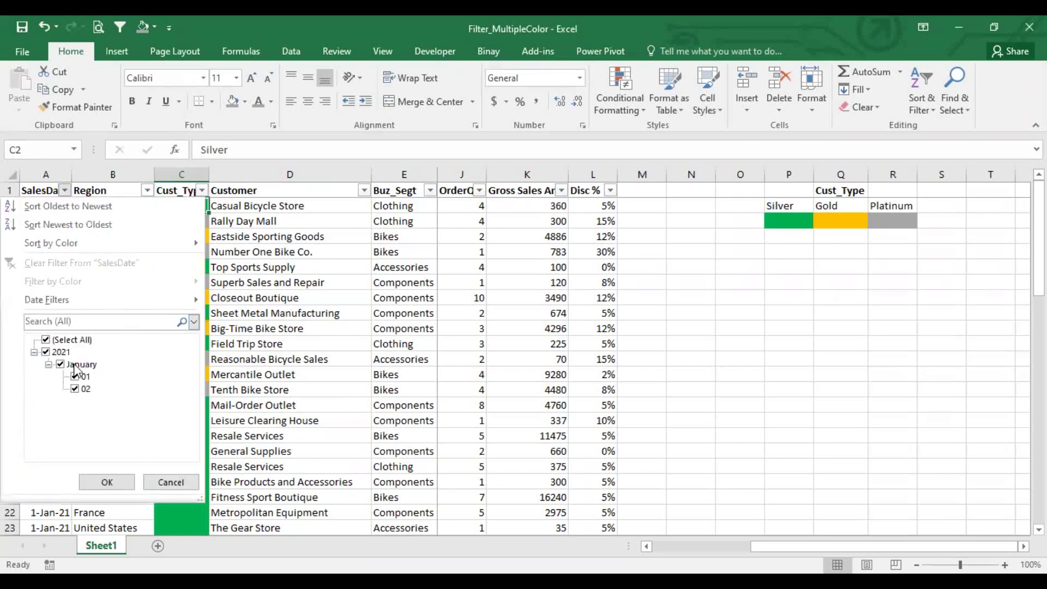
click(170, 482)
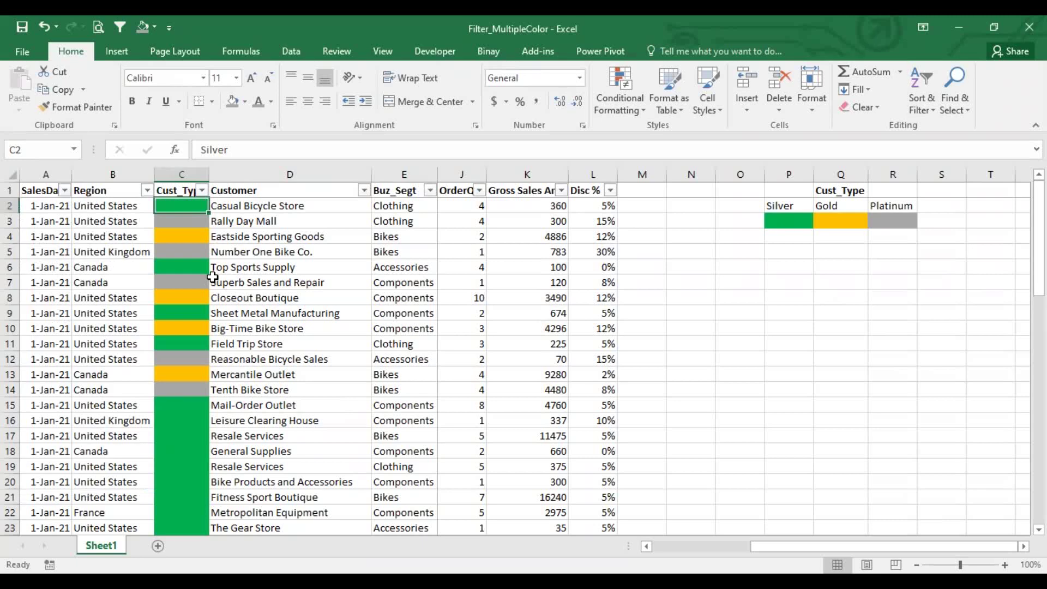
click(537, 208)
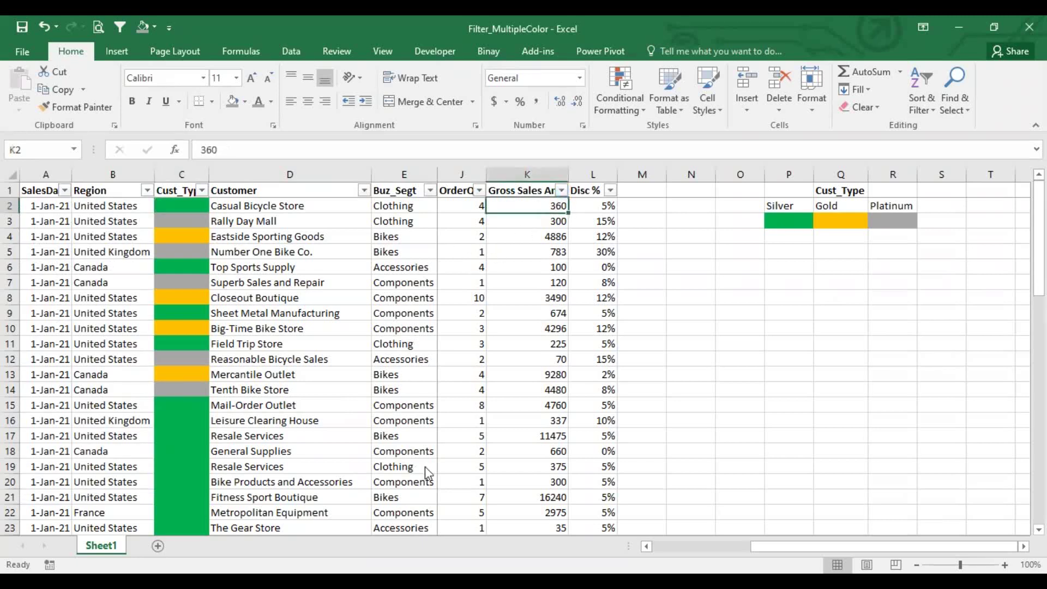
key(alt+Down)
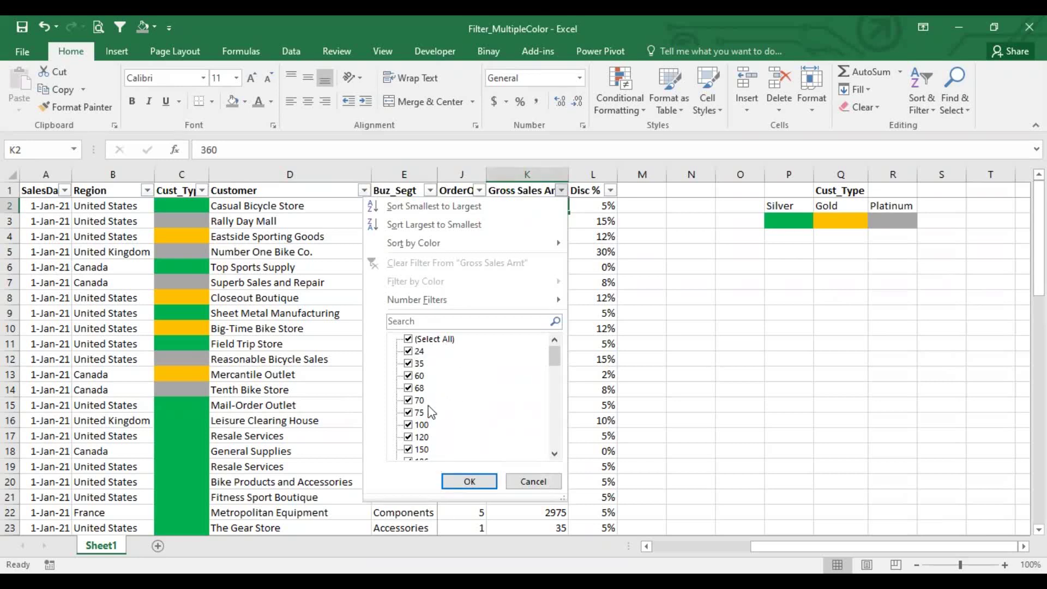
click(532, 473)
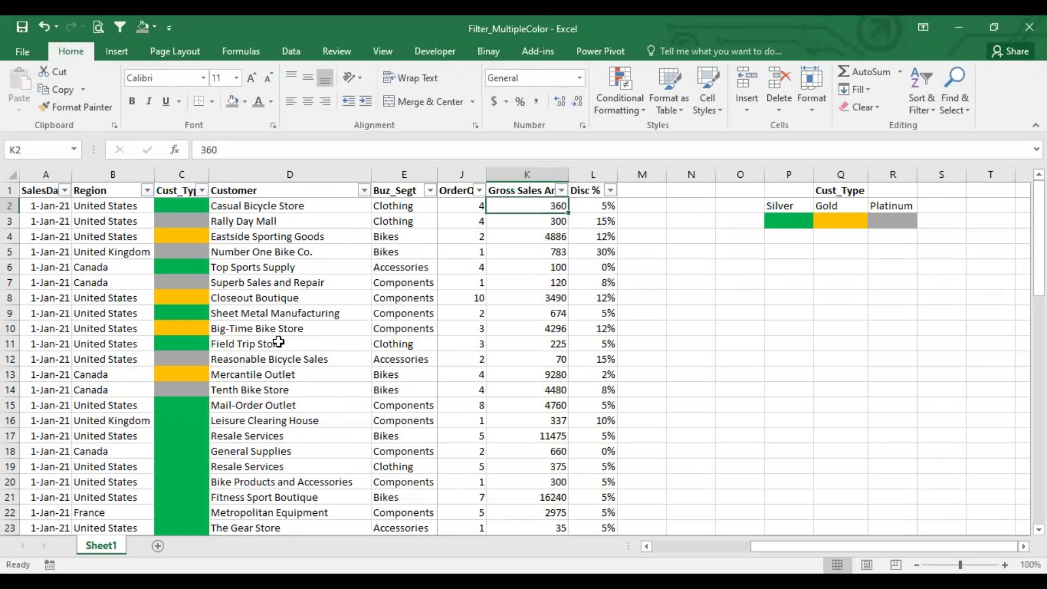
click(178, 205)
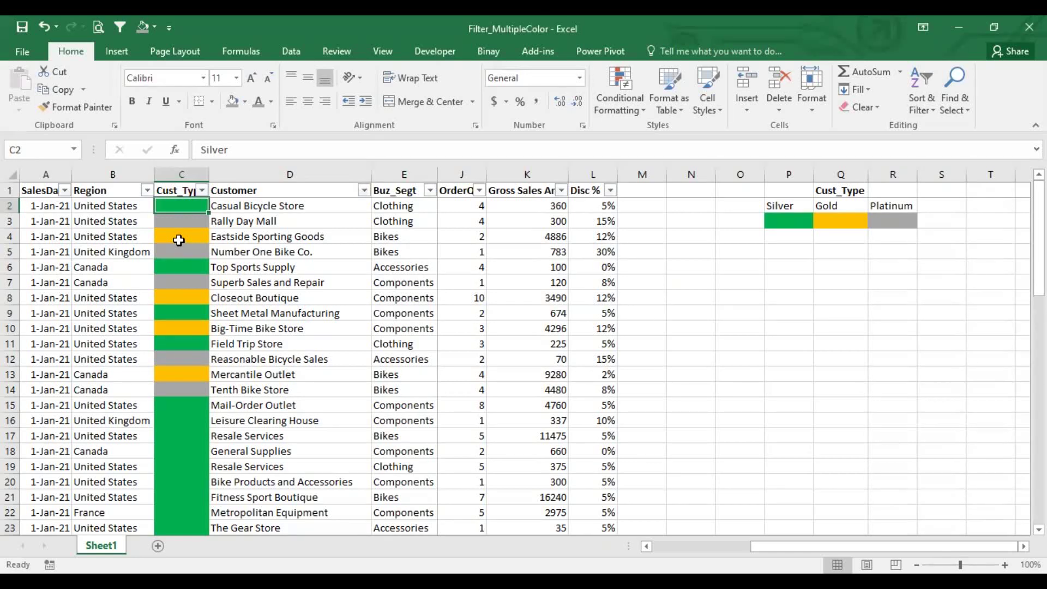
click(199, 191)
key(alt+Down)
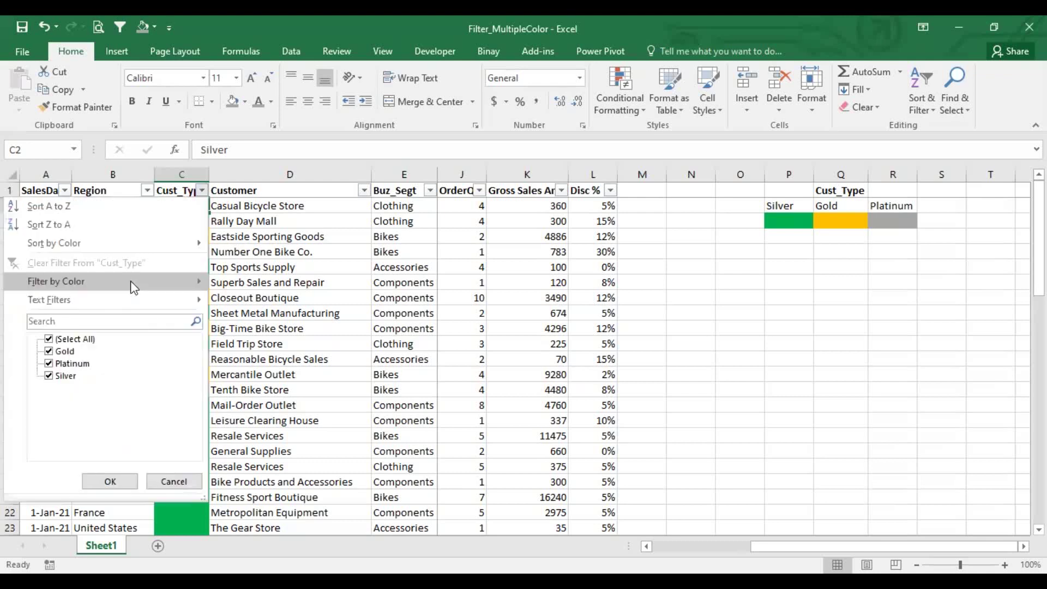
mouse_move(134, 287)
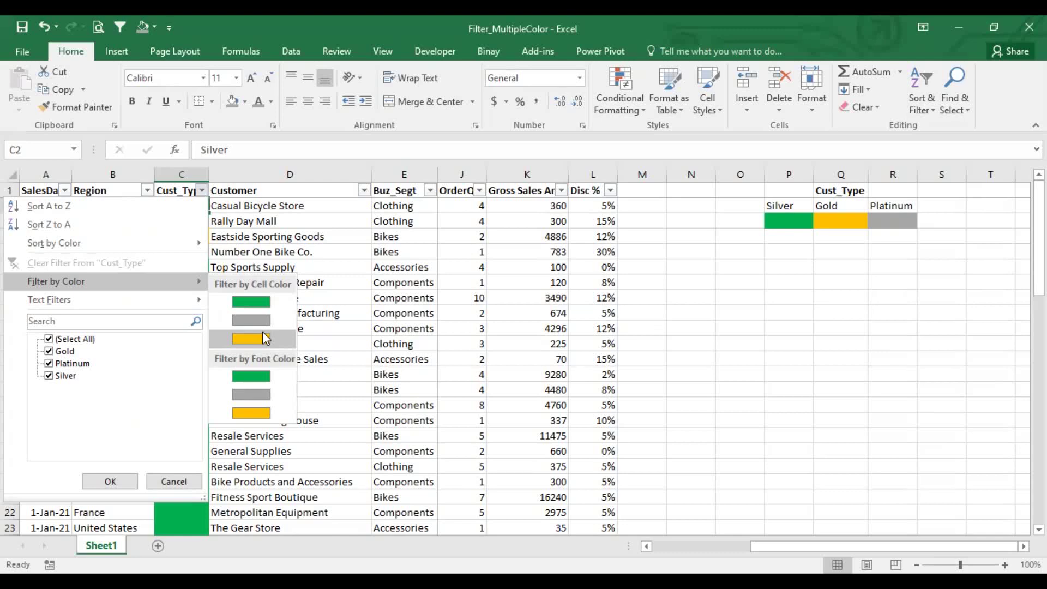
click(260, 303)
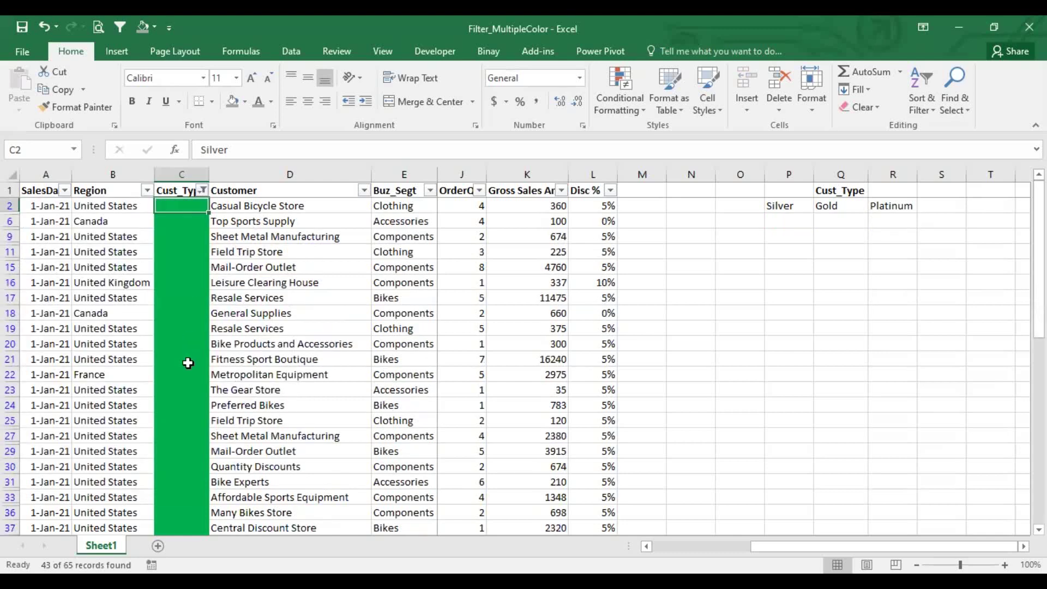
click(201, 188)
mouse_move(167, 283)
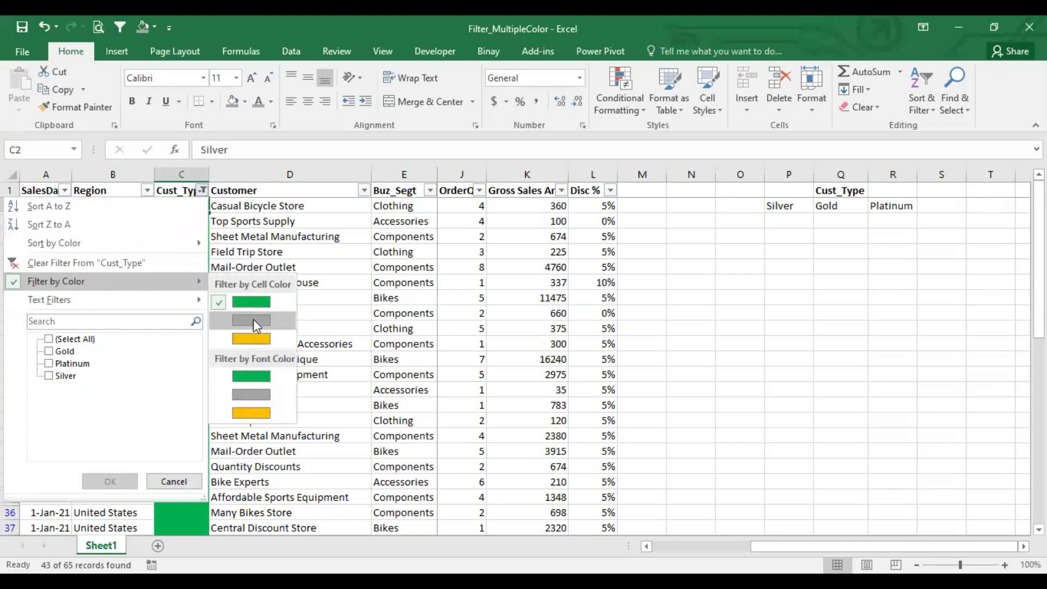
click(256, 325)
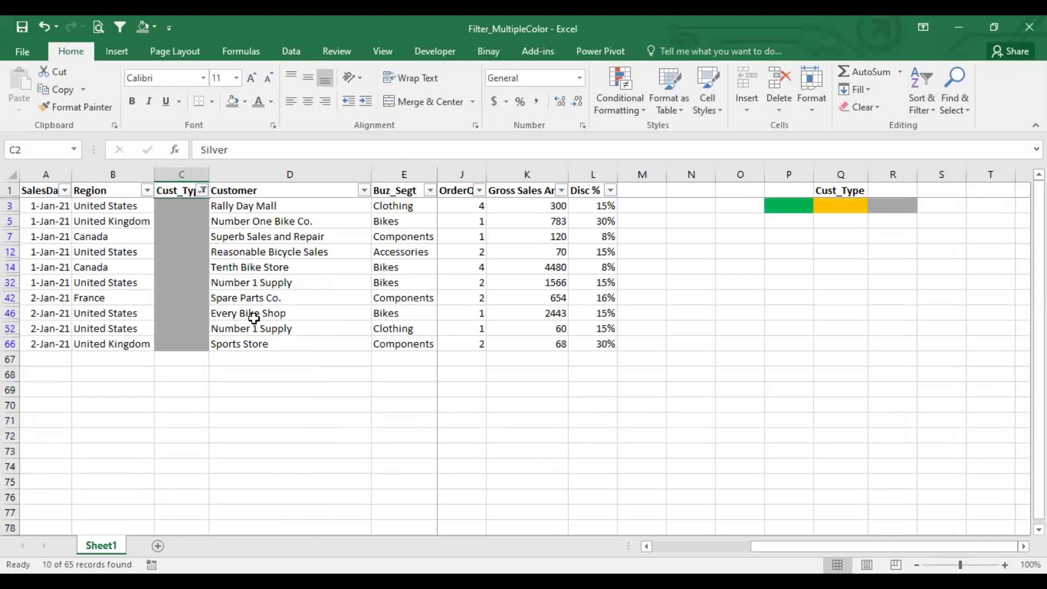
click(202, 190)
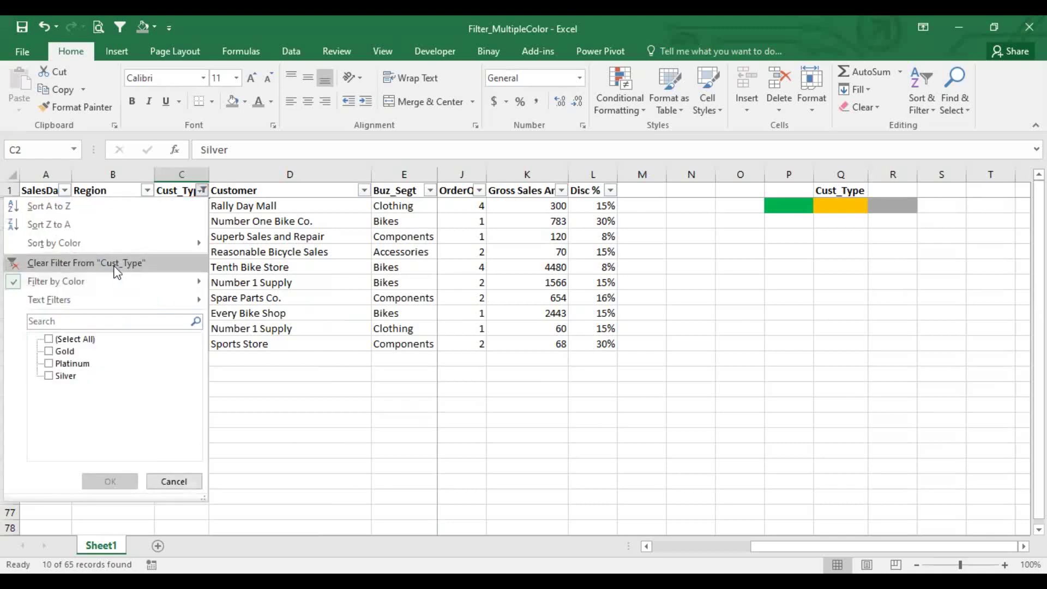
click(116, 265)
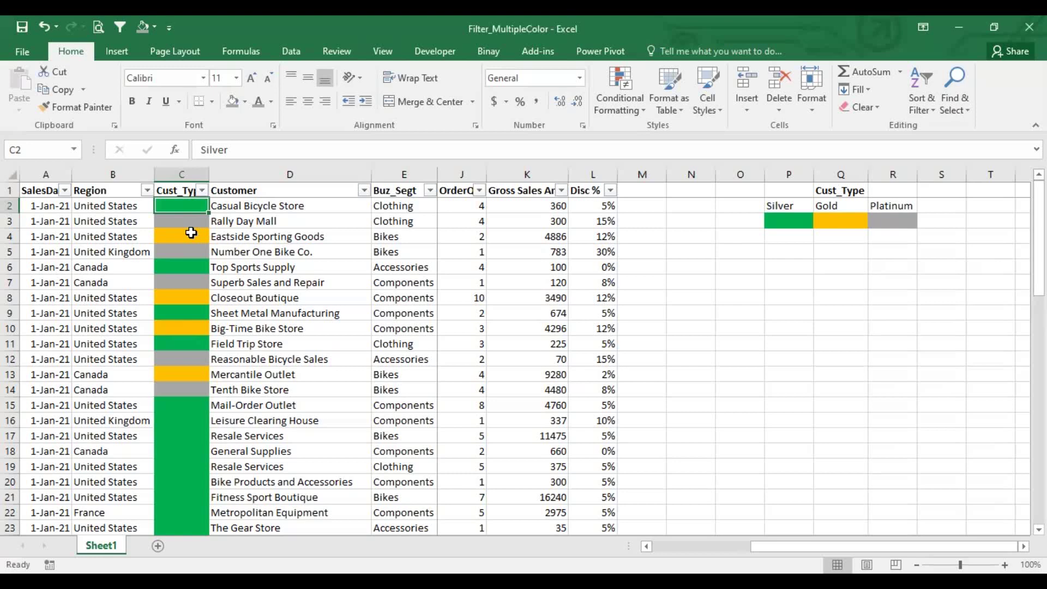
Step: Undo the last change and turn off filtering from the Cust_Type header C1
key(ctrl+z)
key(Left)
key(Left)
key(Left)
key(Left)
key(Up)
key(Right)
key(Down)
key(Up)
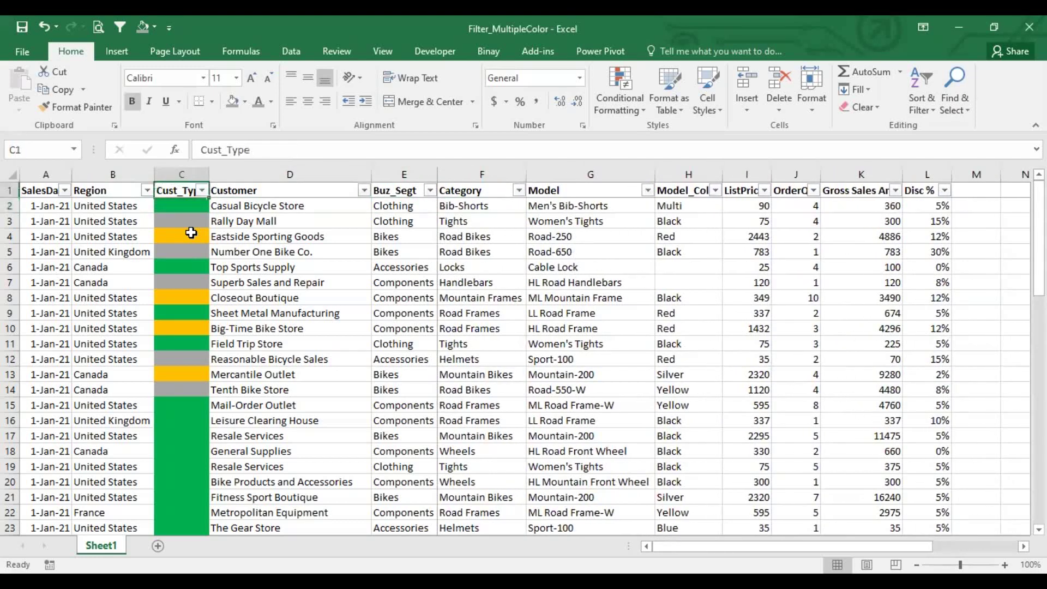
key(ctrl+shift+l)
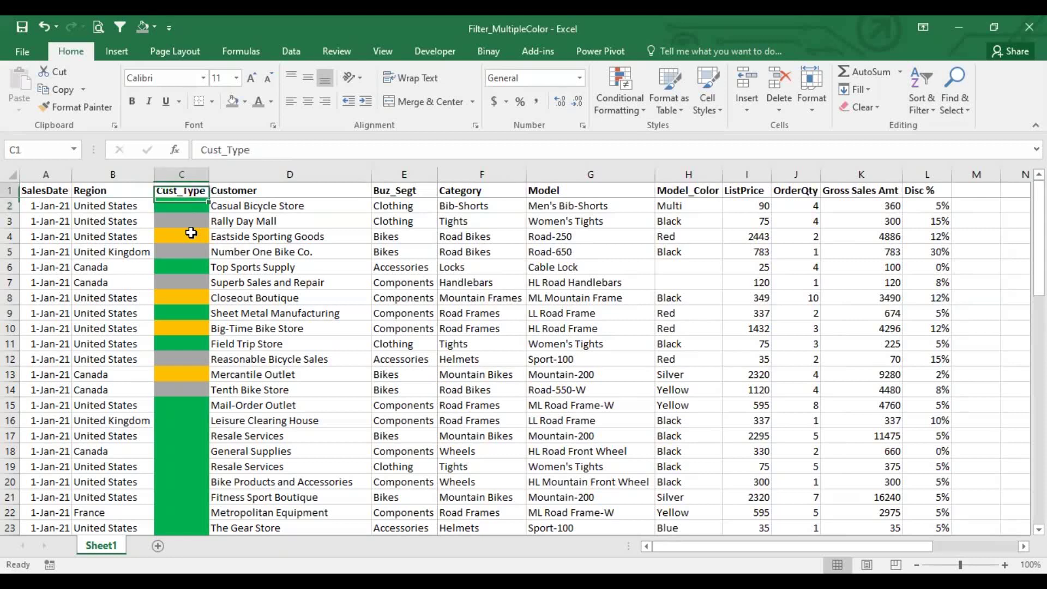
Step: Paste the Silver, Gold, Platinum colour legend transposed as a vertical list in P5:Q7
key(Right)
key(Right)
key(Right)
key(Right)
key(Right)
key(Right)
key(Right)
key(Right)
key(Right)
key(Right)
key(Right)
key(Right)
key(Right)
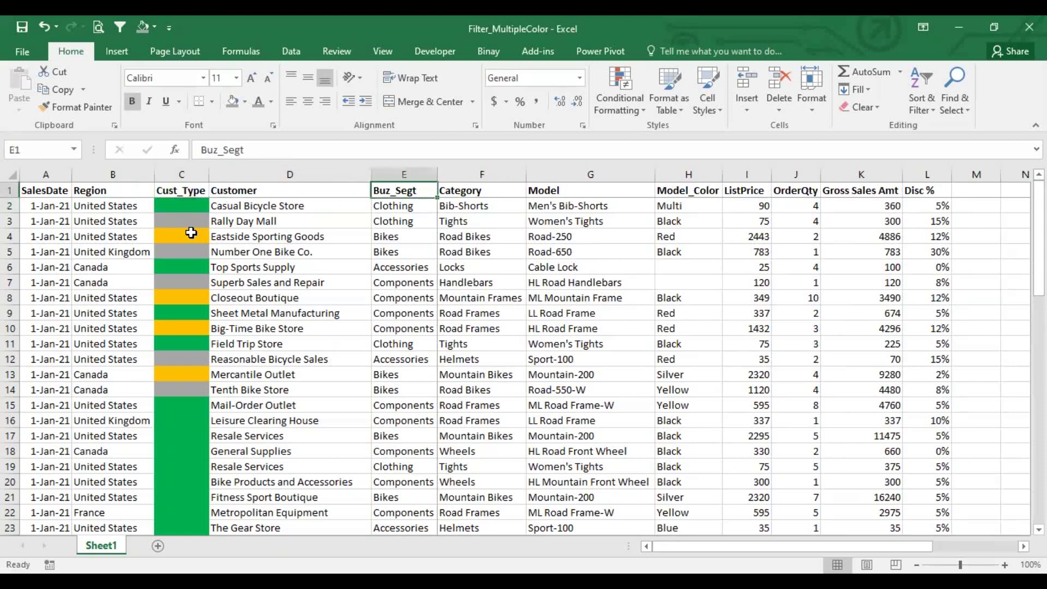
key(Right)
key(Right)
key(Right)
key(Right)
key(Right)
key(Right)
key(Right)
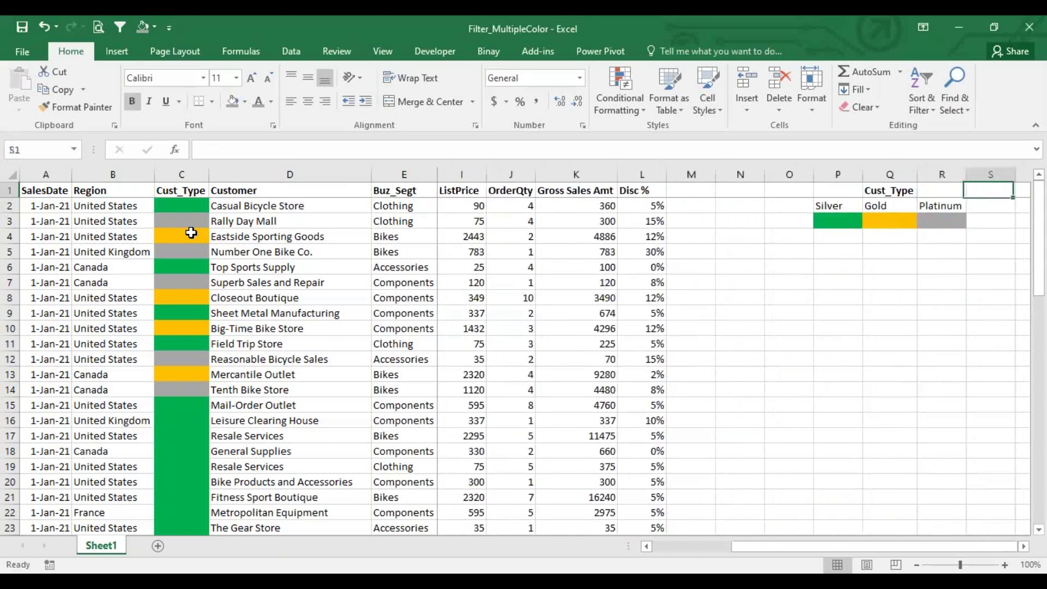
key(Left)
key(Left)
key(Left)
key(Left)
key(Left)
key(Left)
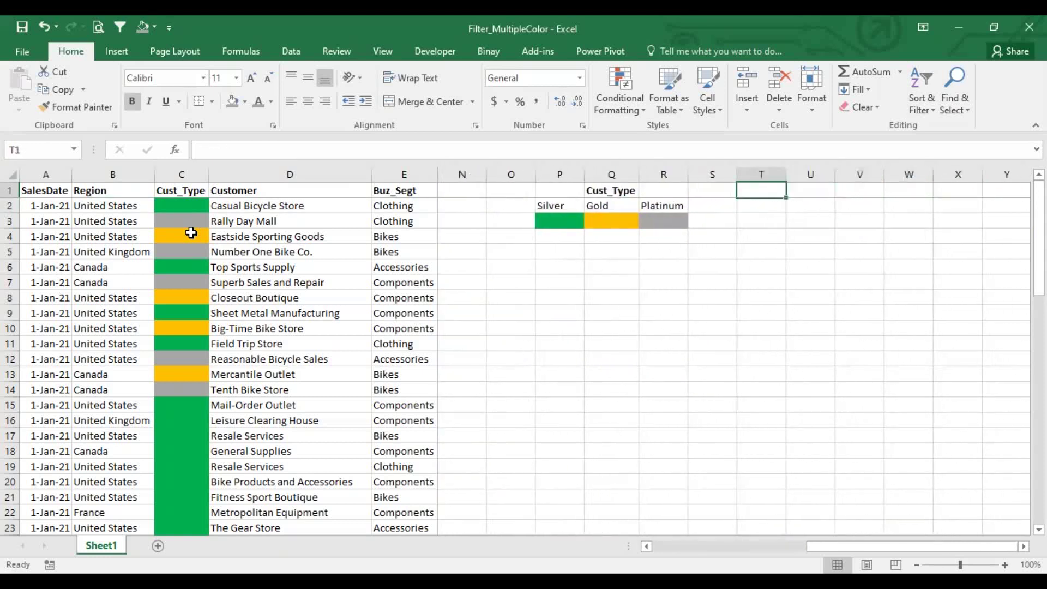
key(Down)
key(Down)
key(Up)
key(Right)
key(Left)
key(Left)
key(Down)
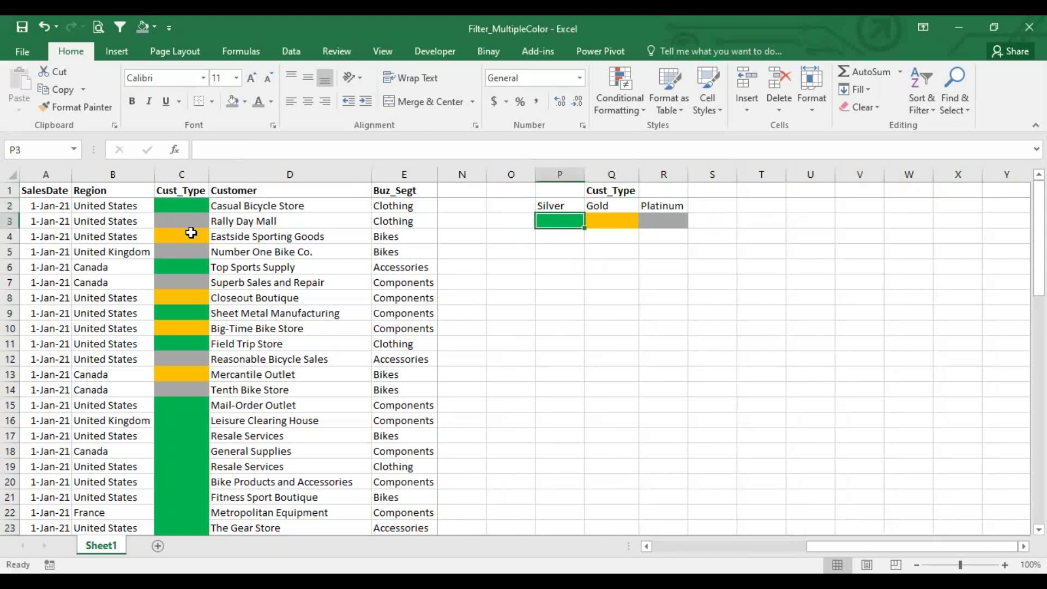
key(Up)
key(Right)
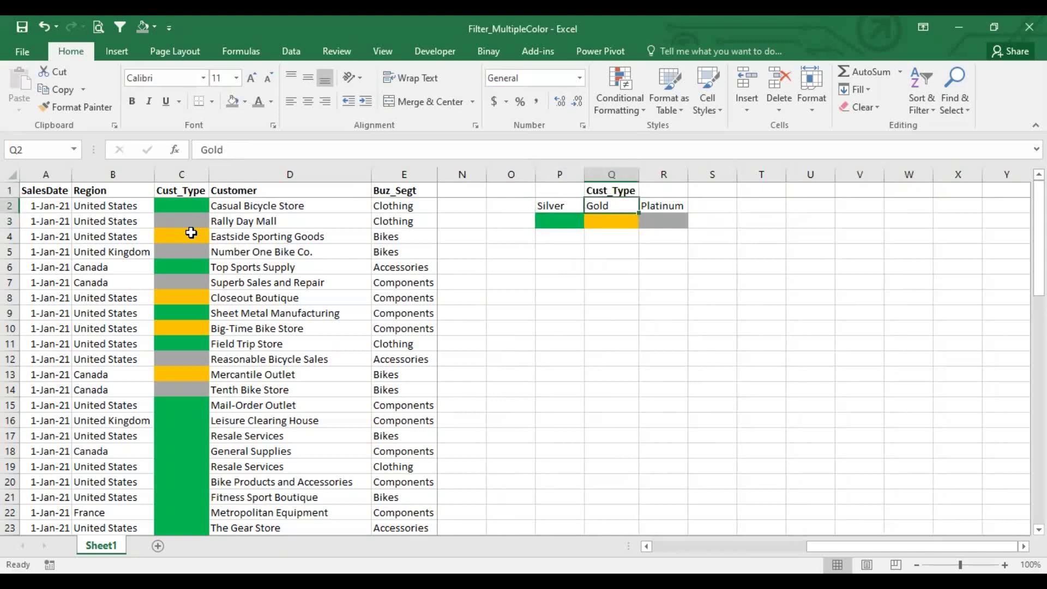
key(Right)
key(Left)
key(Left)
key(shift+Down)
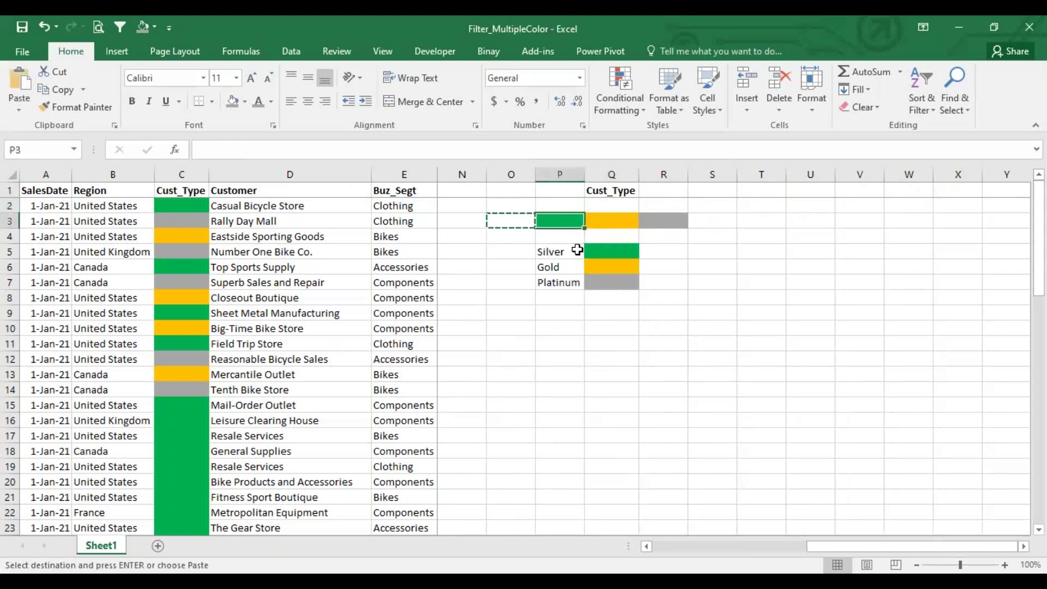
key(shift+Right)
key(shift+Right)
key(shift+Right)
Step: Clear the old horizontal colour strip in row 3
key(Escape)
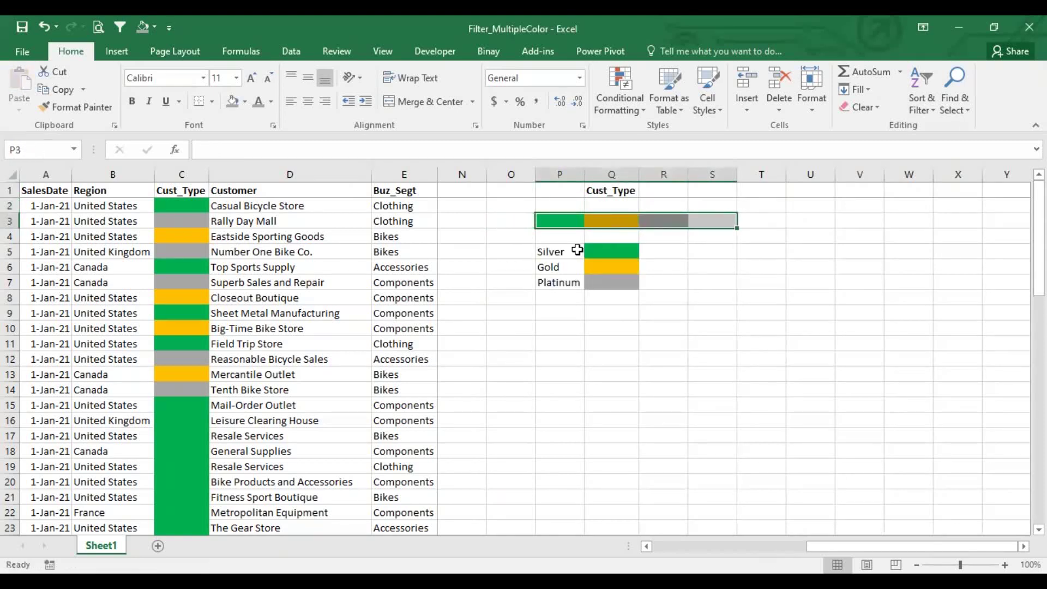
key(Left)
key(Right)
key(shift+Right)
key(shift+Right)
key(ctrl+x)
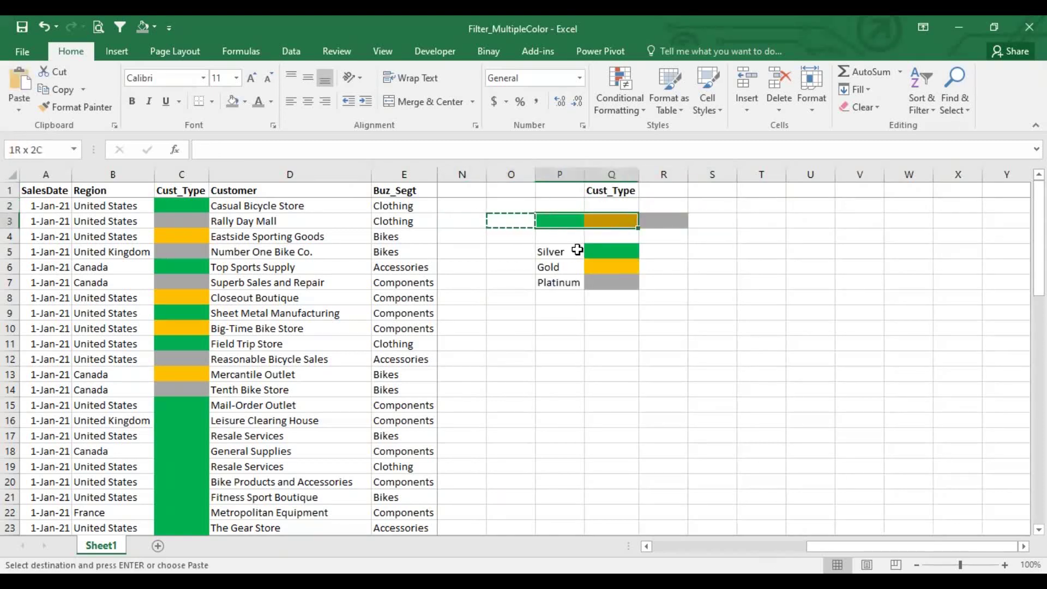
key(alt+h)
key(e)
key(a)
Step: Enter helper ranks in column R: Platinum 1, Gold 2, Silver 3
key(Down)
key(Down)
key(Down)
key(Down)
key(Right)
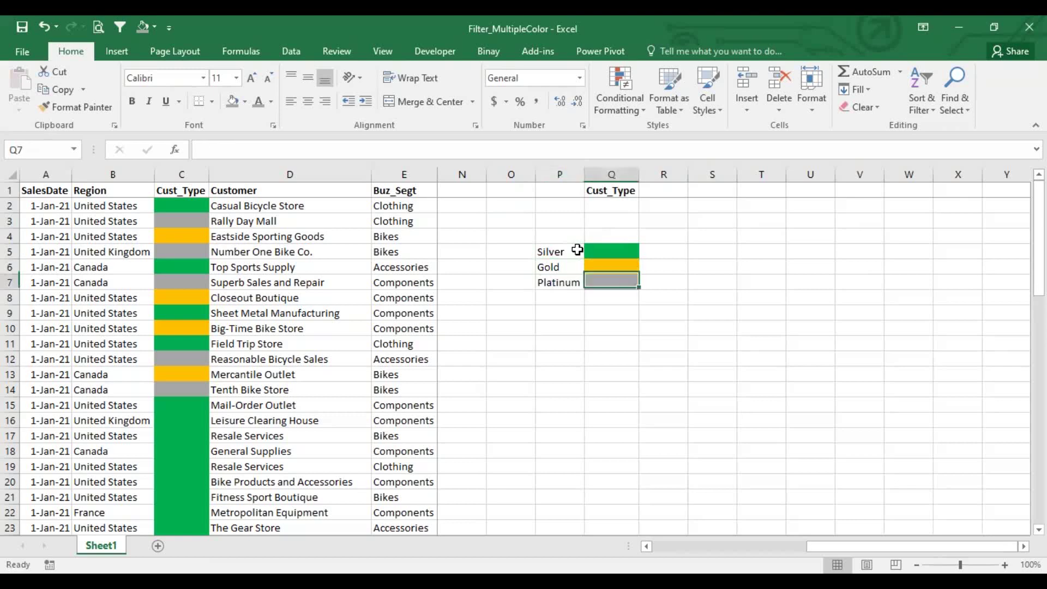
key(Right)
text(1)
key(Up)
text(2)
key(Up)
text(2)
key(BackSpace)
text(3)
key(Return)
Step: Select the legend labels, colours and ranks in P5:R7
key(Left)
key(Left)
key(Up)
key(shift+Down)
key(shift+Down)
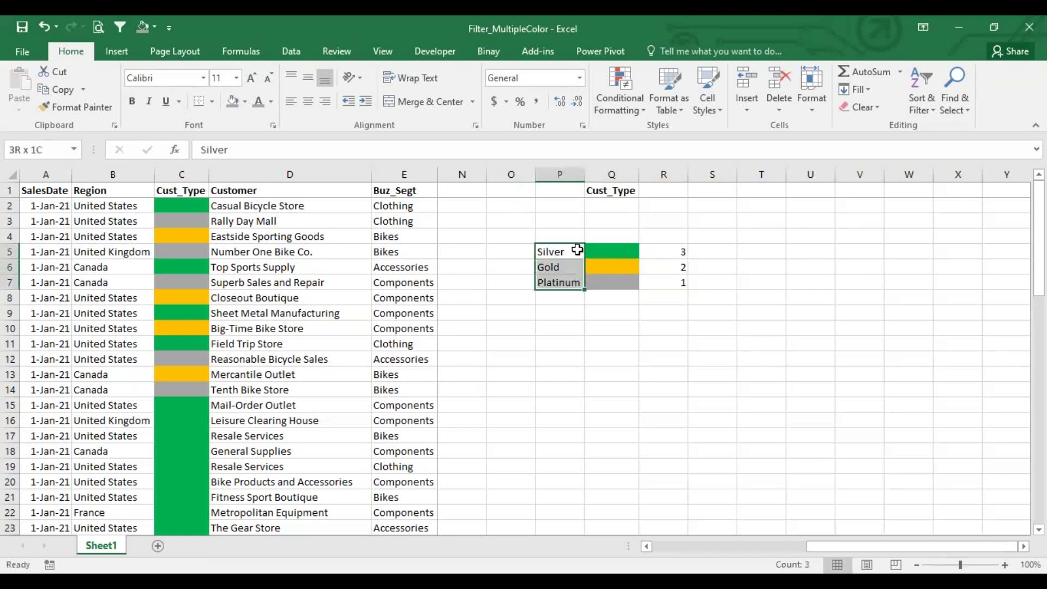
key(shift+Right)
key(shift+Right)
key(shift+Right)
key(shift+Left)
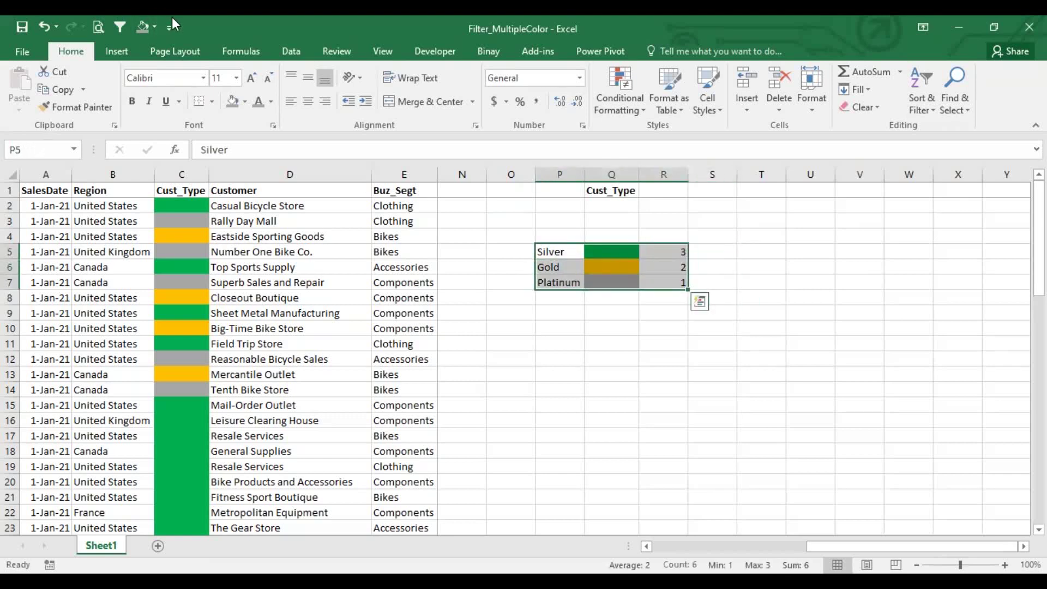
Step: Sort the legend by column R, Smallest to Largest, giving Platinum, Gold, Silver
click(291, 50)
click(467, 94)
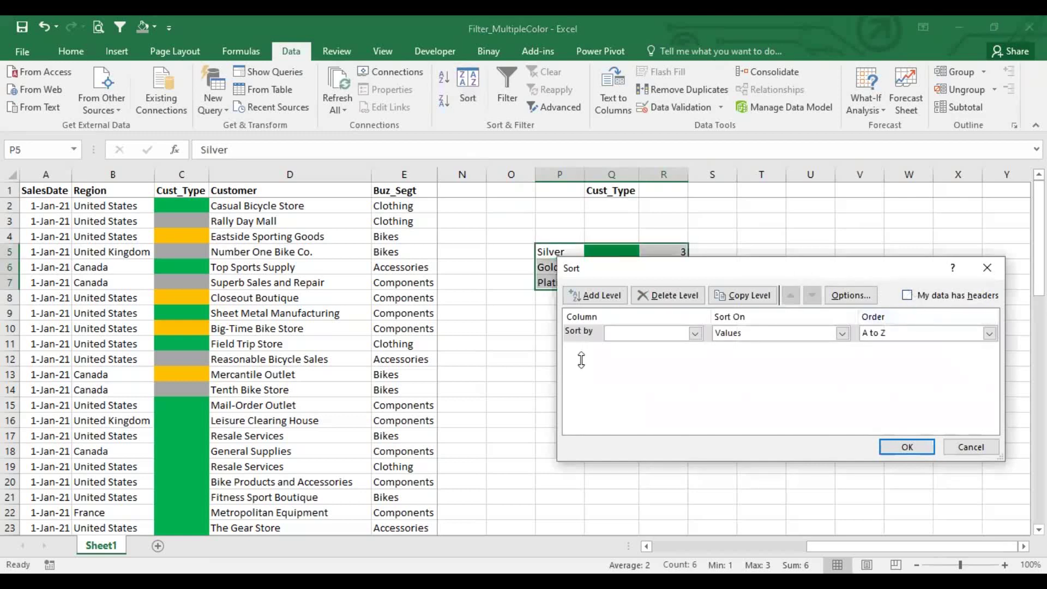
drag(841, 267, 607, 366)
click(461, 431)
click(404, 465)
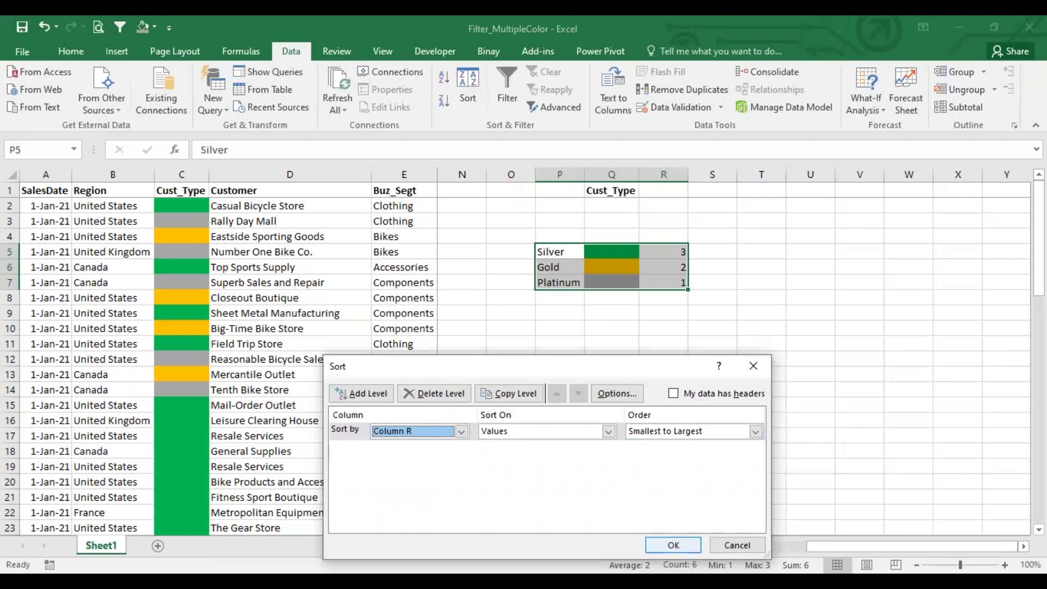
click(674, 545)
Step: Delete the helper rank numbers in R5:R8
click(668, 344)
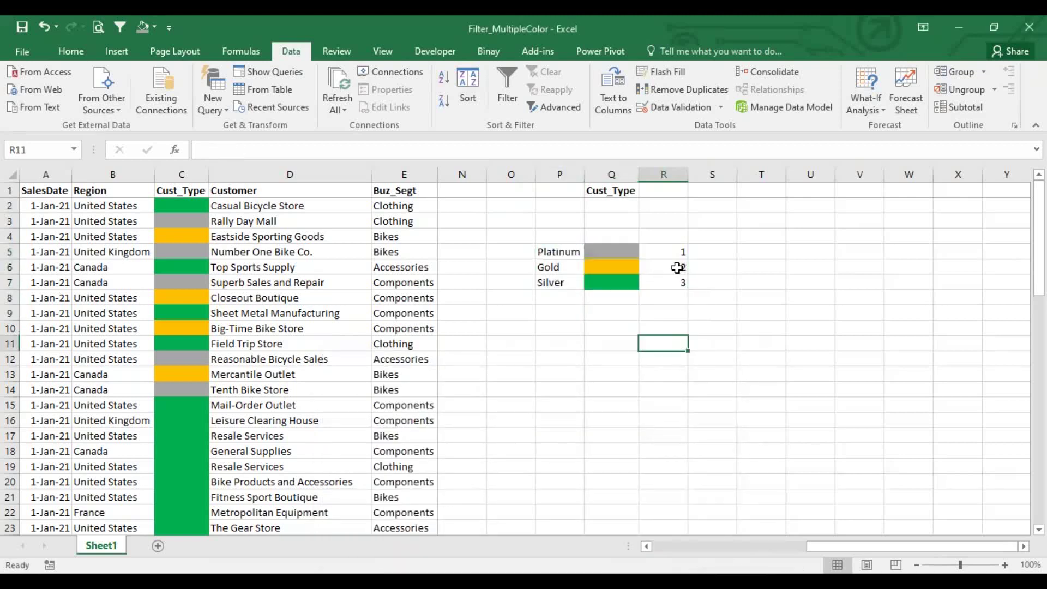
drag(678, 251, 679, 297)
key(Delete)
Step: Compare the Cust_Type cell colours against the Platinum, Gold and Silver legend swatches
click(557, 282)
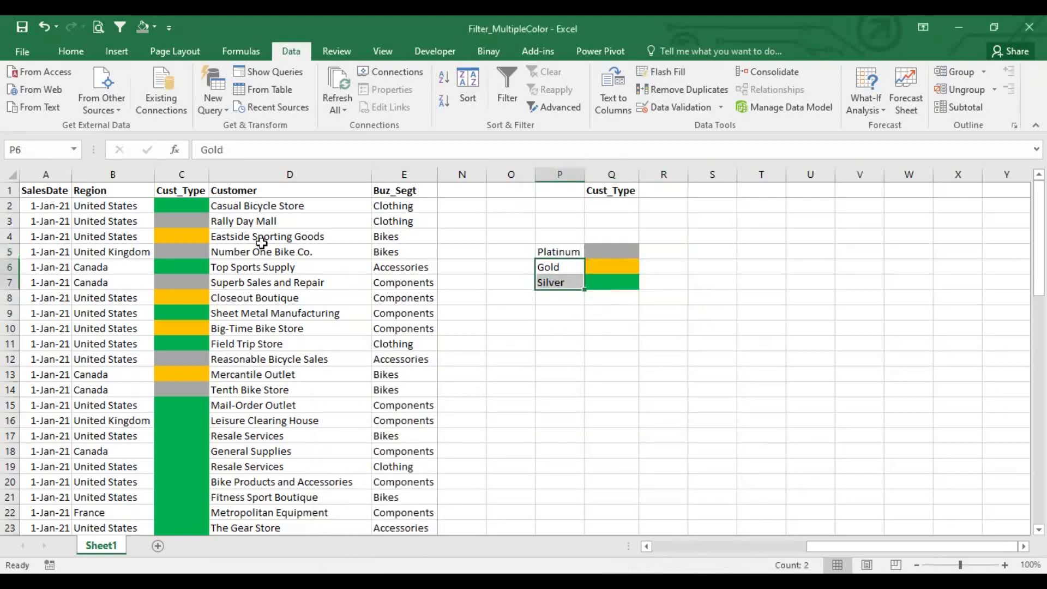
drag(182, 205, 195, 408)
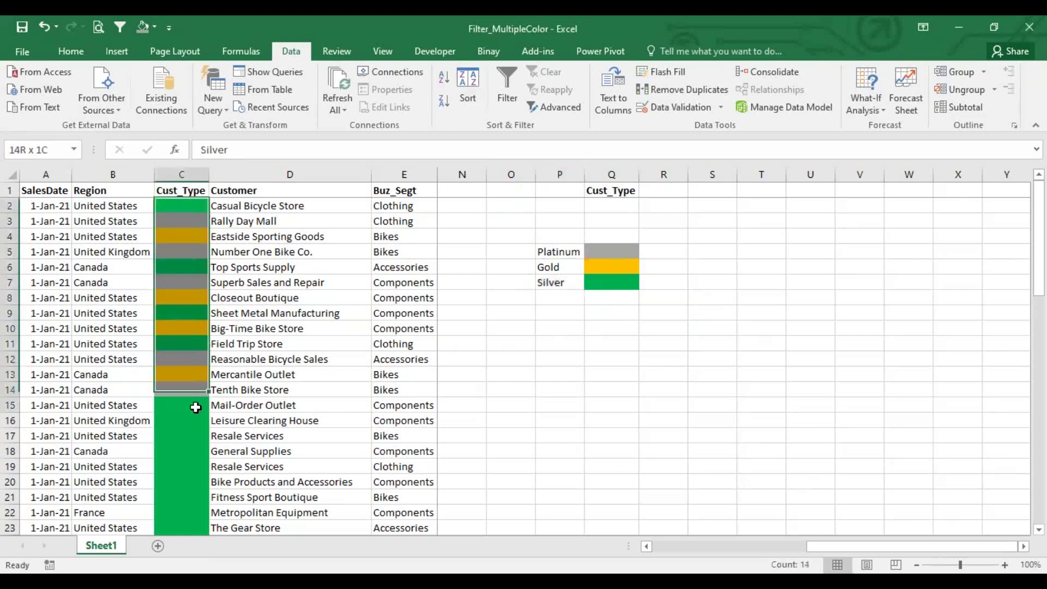
click(510, 343)
drag(614, 250, 614, 280)
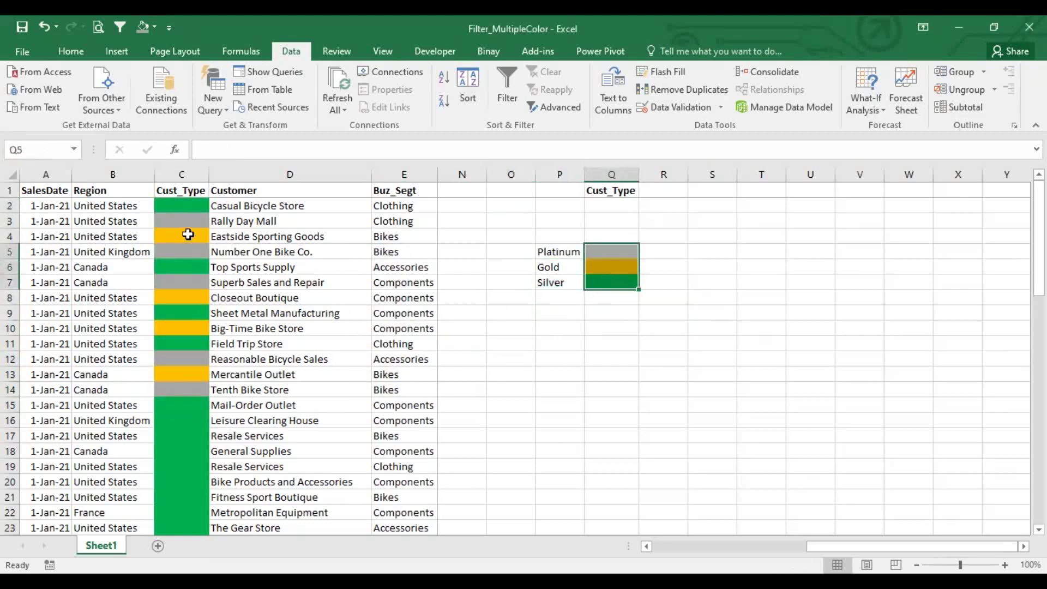
click(556, 250)
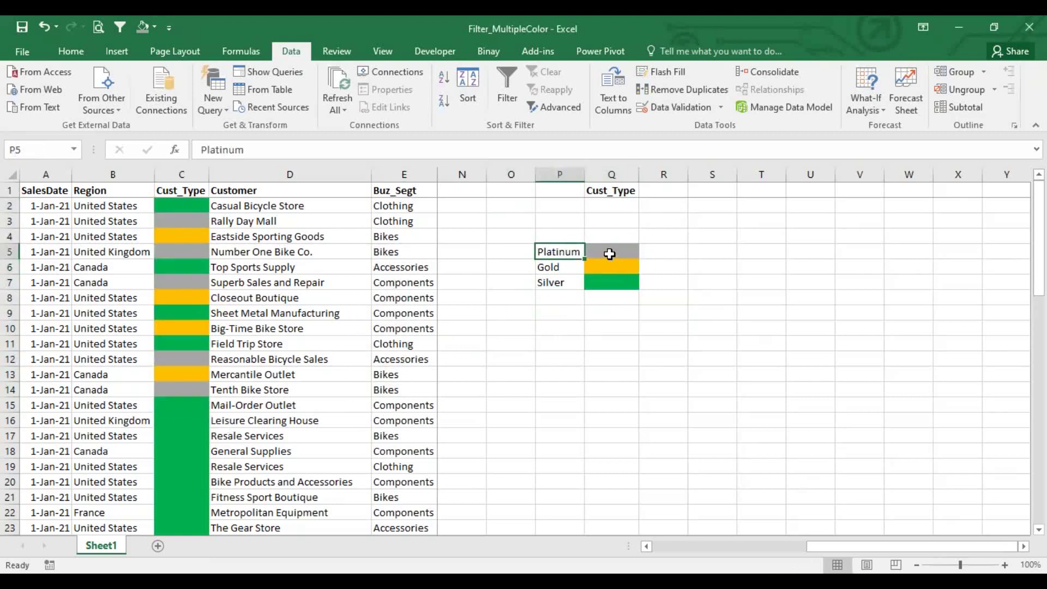
click(608, 252)
click(563, 269)
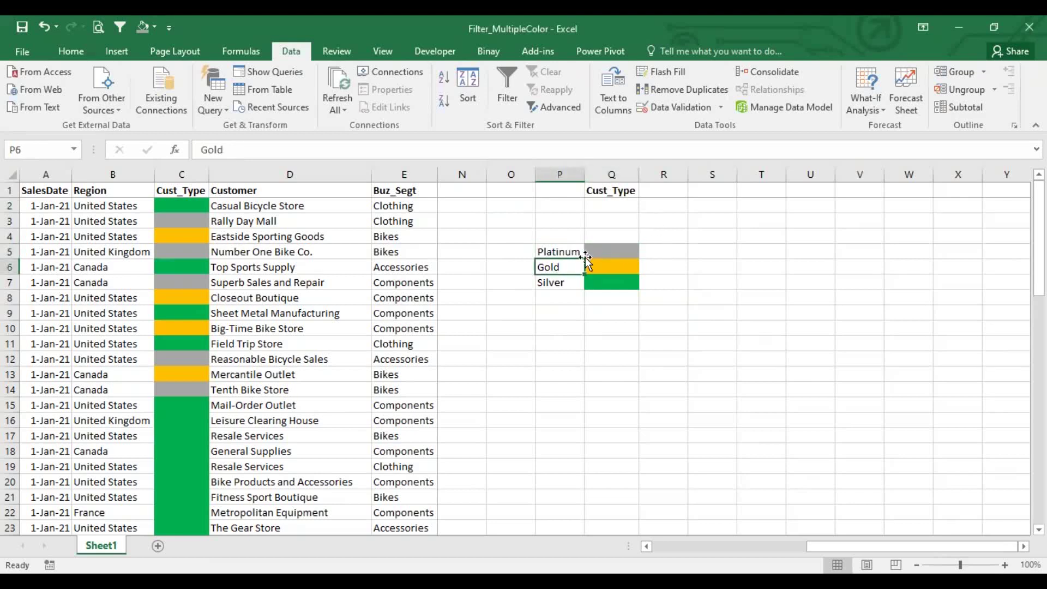
click(618, 269)
click(560, 280)
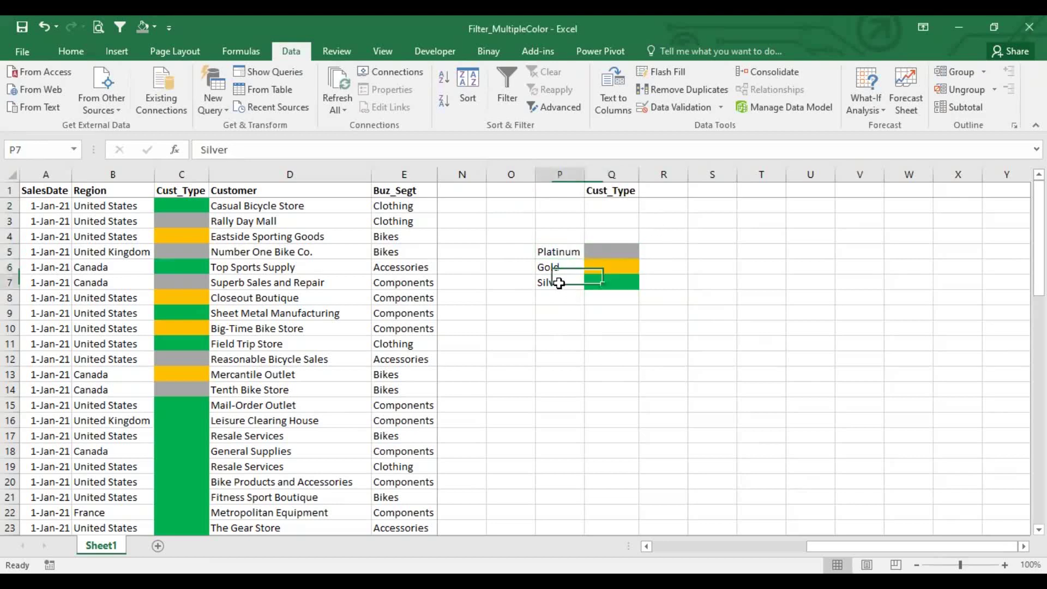
click(616, 282)
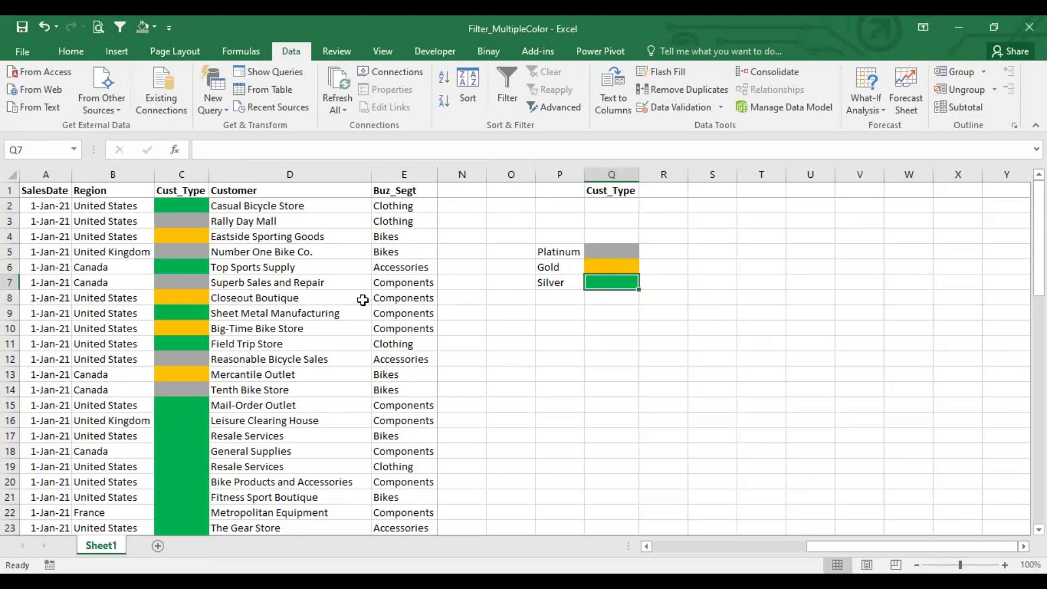
drag(174, 206, 182, 420)
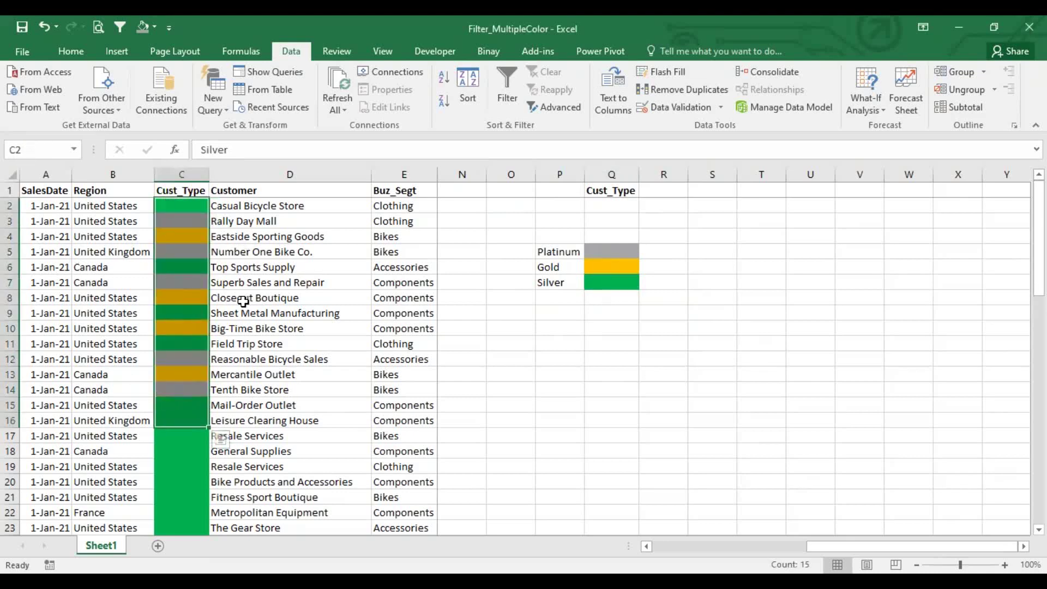
drag(615, 249, 612, 294)
drag(193, 206, 188, 376)
Step: Select the Cust_Type header C1 and add filter buttons to the headers
click(270, 306)
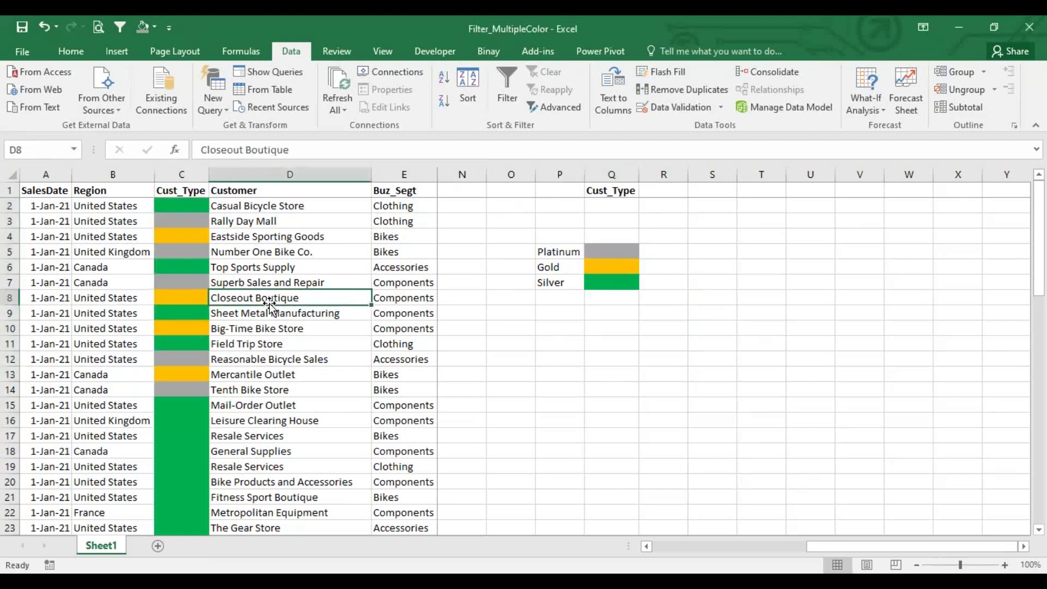
click(299, 206)
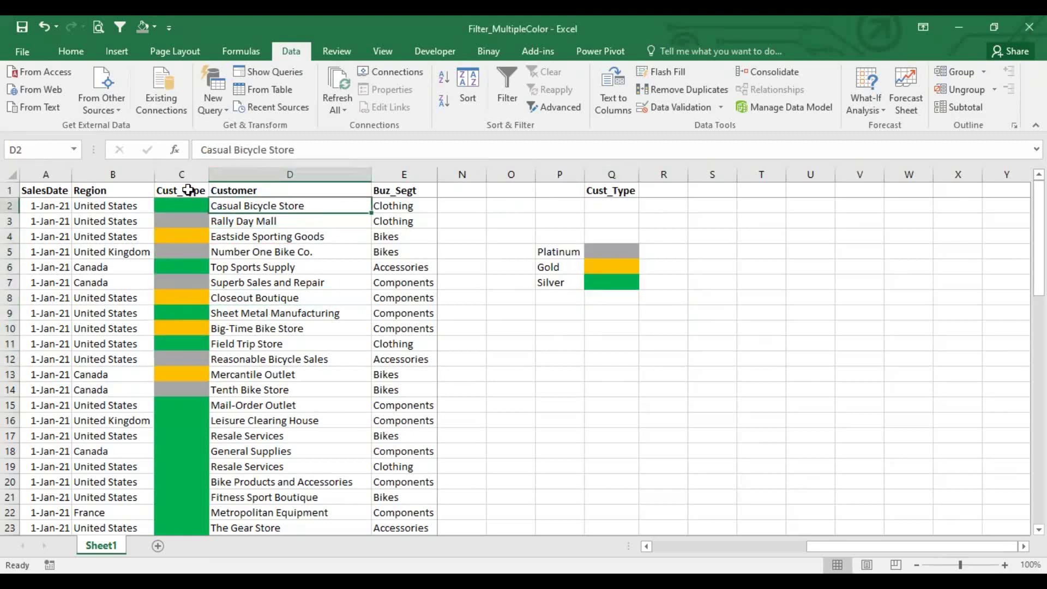
click(196, 191)
key(ctrl+shift+l)
Step: Try filtering Cust_Type by the grey Platinum fill, then clear that colour filter
click(195, 280)
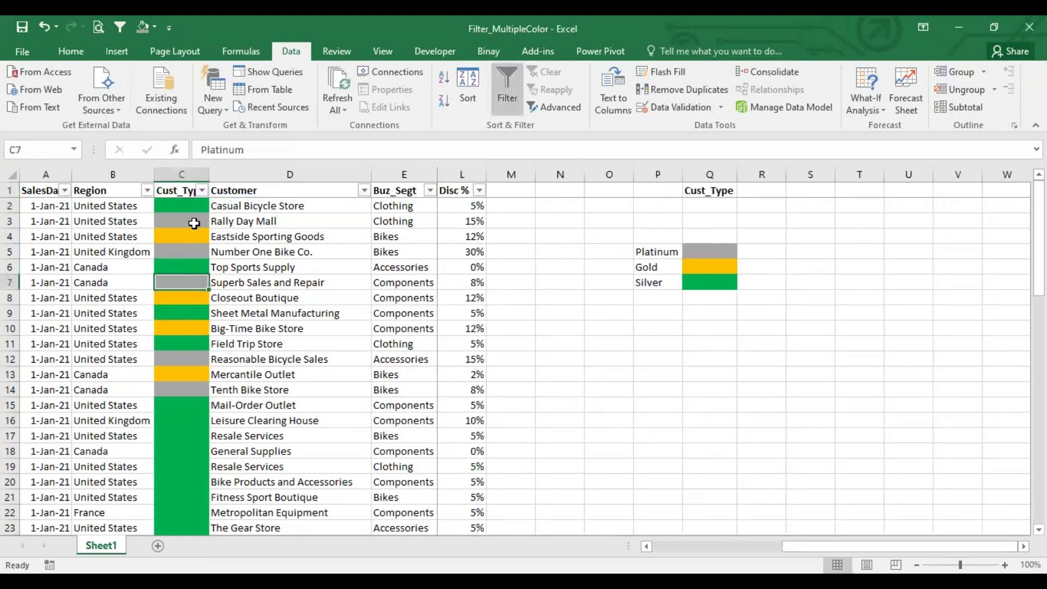
click(203, 191)
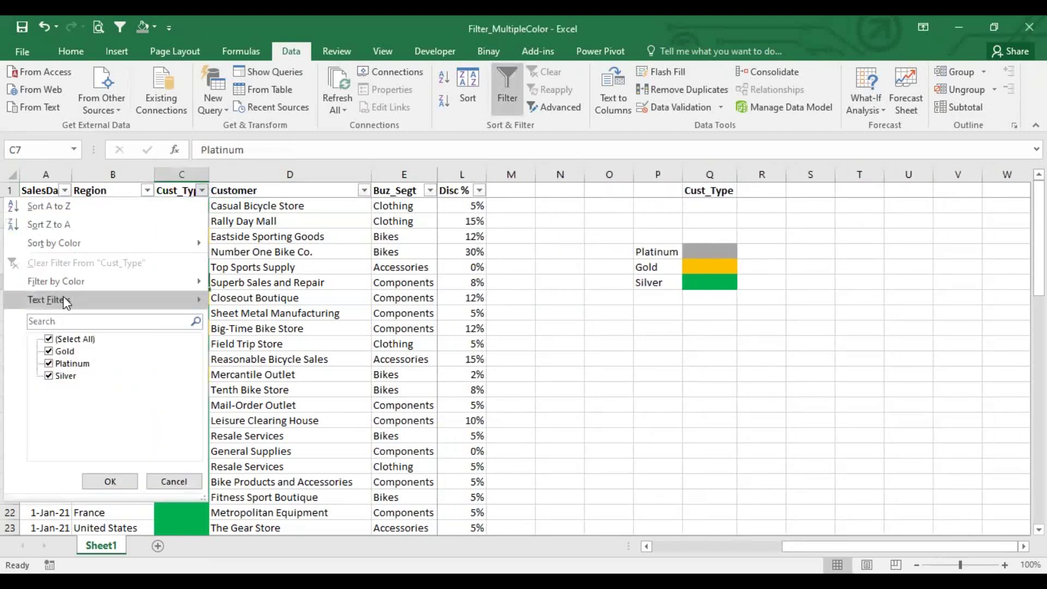
mouse_move(150, 283)
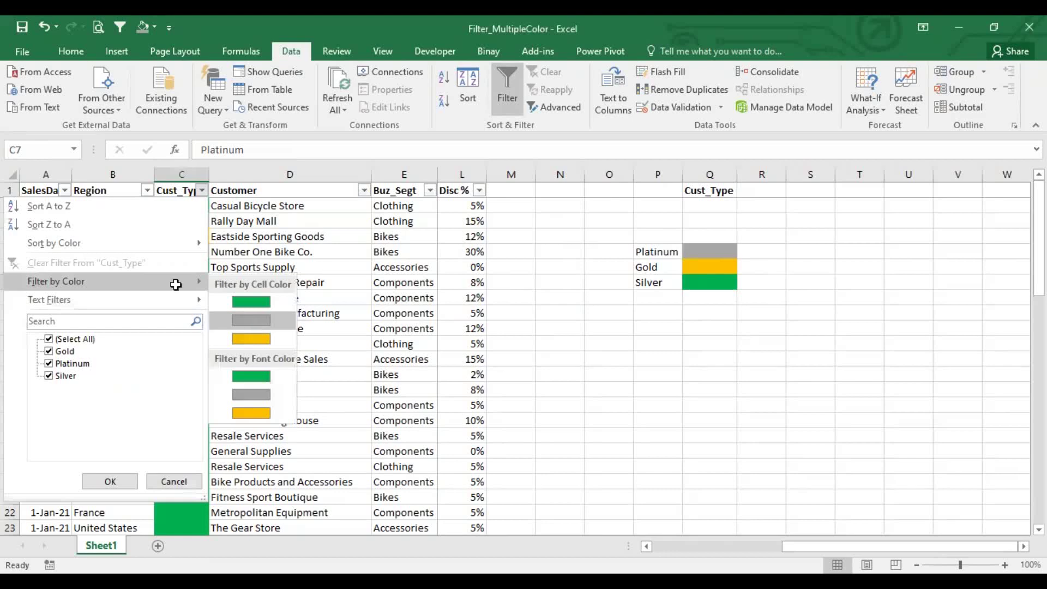
click(243, 312)
drag(648, 315, 755, 414)
click(192, 236)
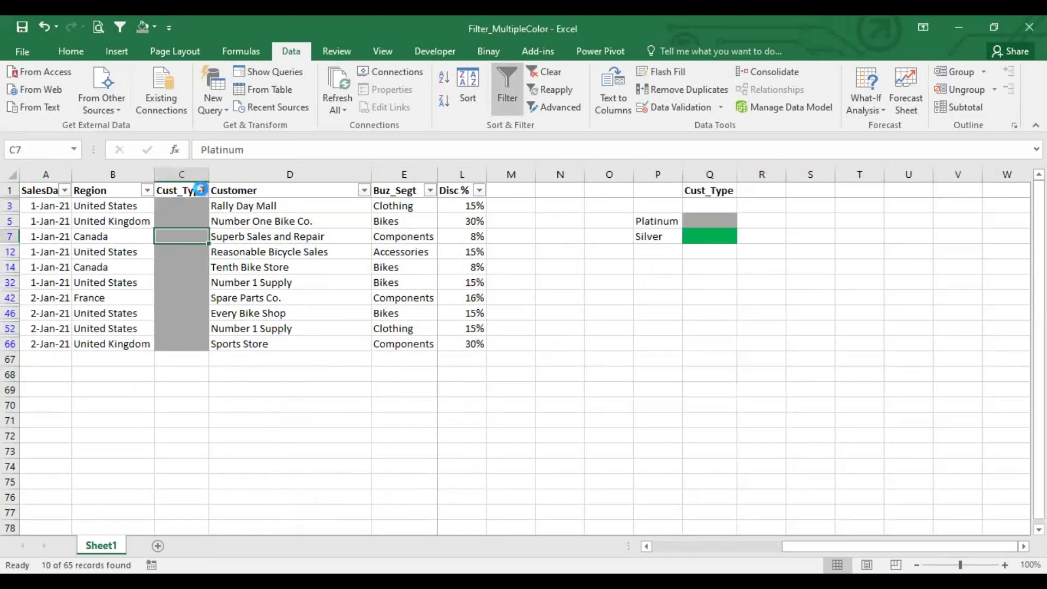
click(203, 190)
click(82, 262)
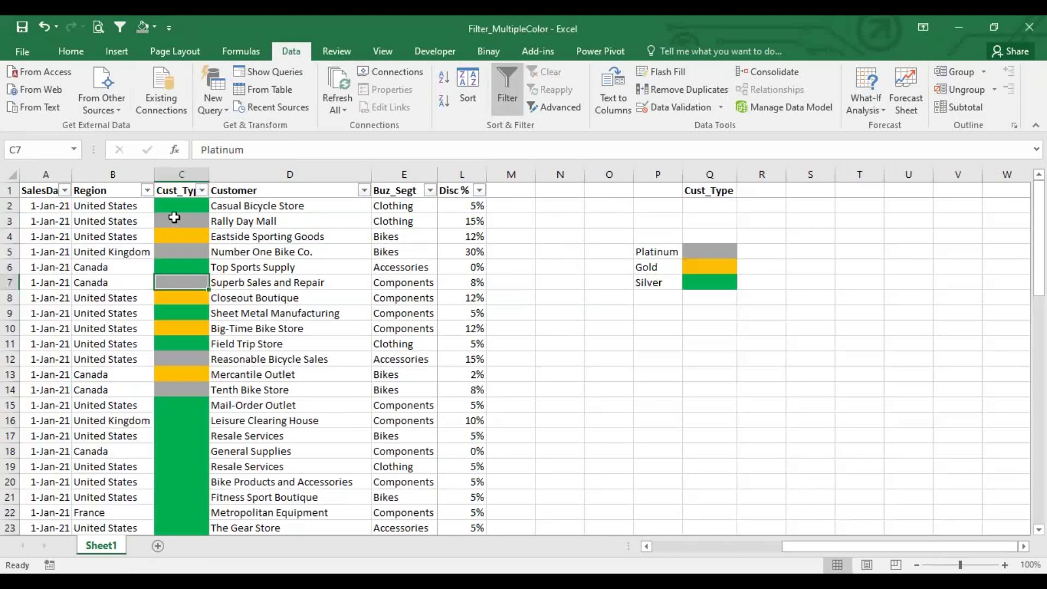
Step: Filter Cust_Type by the gold fill colour, leaving 12 of 65 rows
click(201, 191)
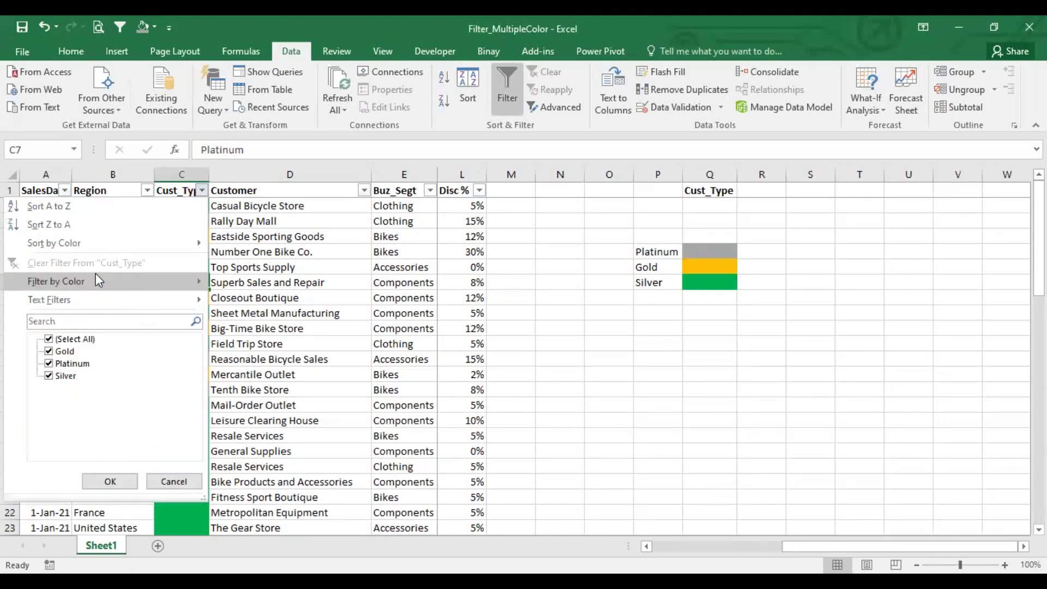
mouse_move(98, 281)
click(240, 339)
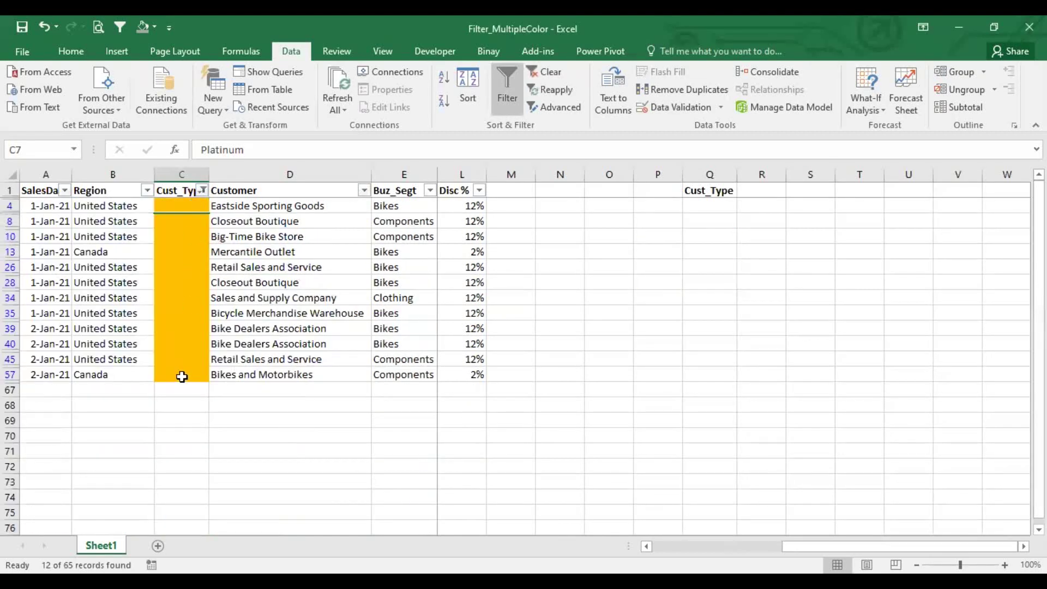
click(654, 299)
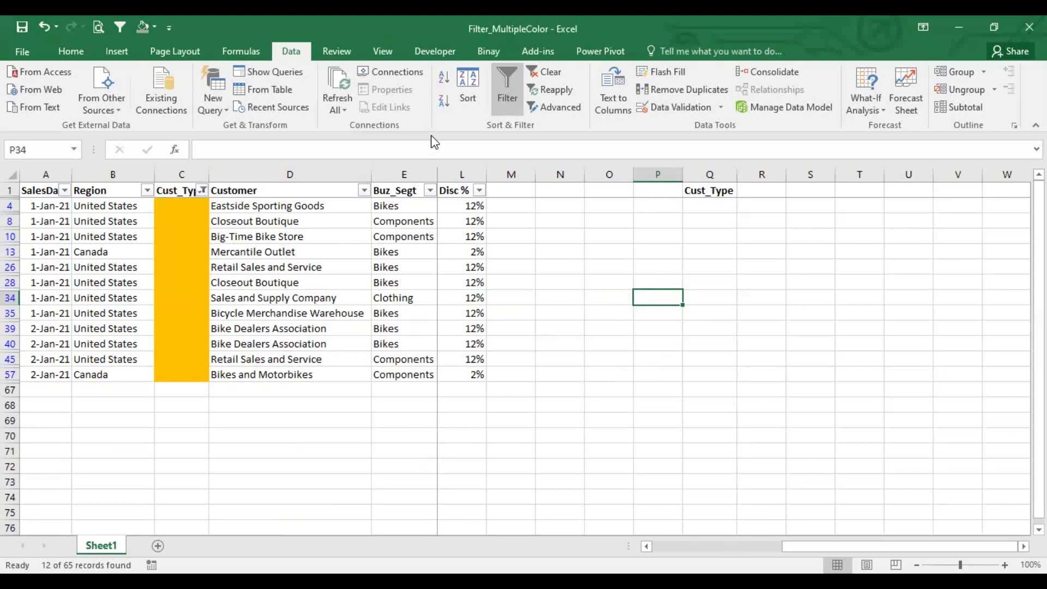
key(BackSpace)
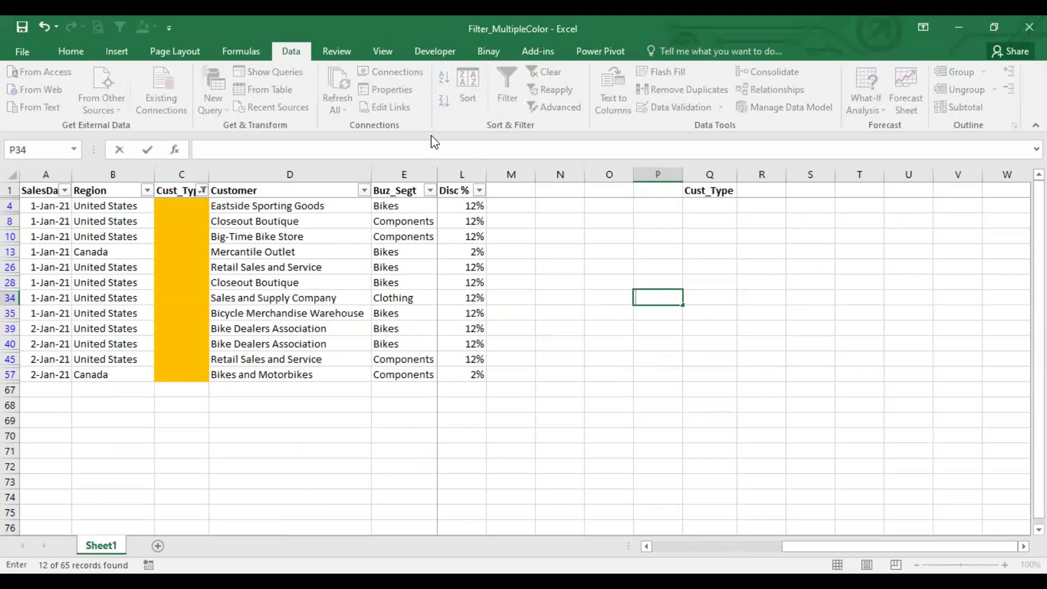
Step: Turn off AutoFilter so all 65 rows show again
key(Escape)
key(ctrl+shift+l)
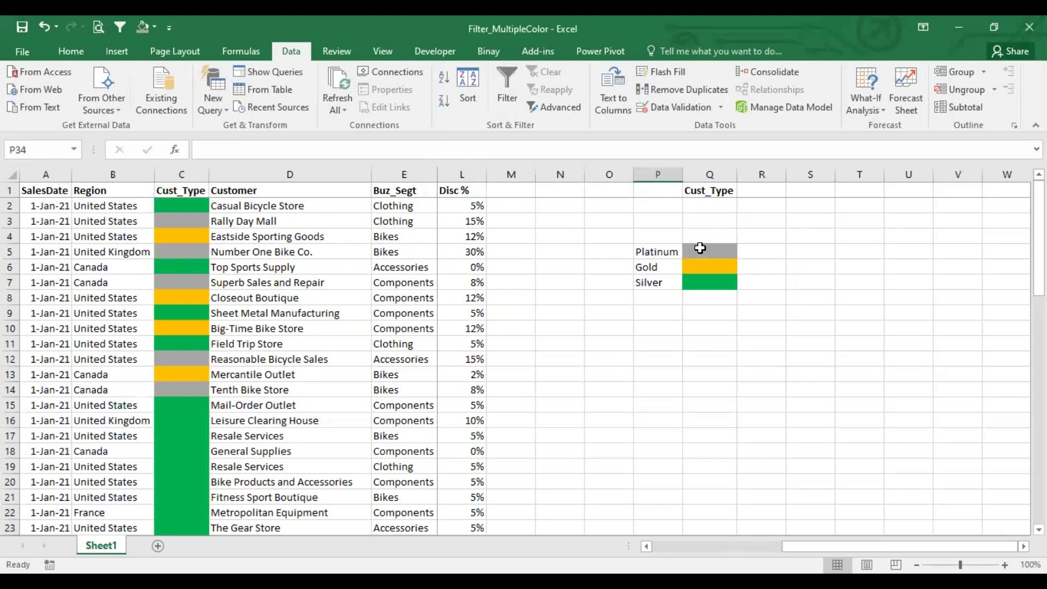
drag(700, 248, 694, 281)
Step: Check the Platinum, Gold and Silver values behind the grey, gold and green Cust_Type cells
click(185, 220)
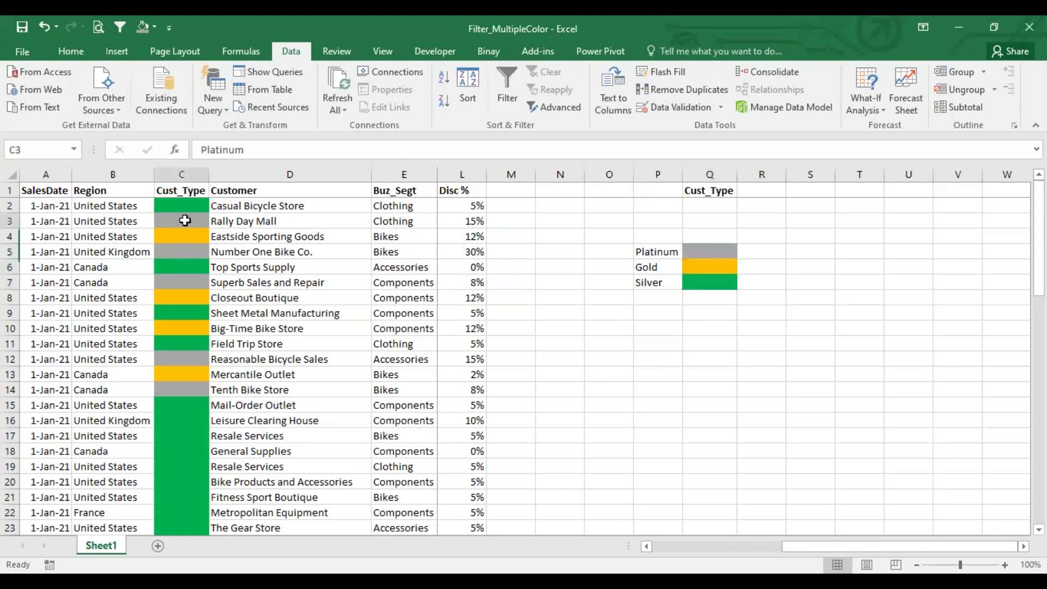
click(181, 240)
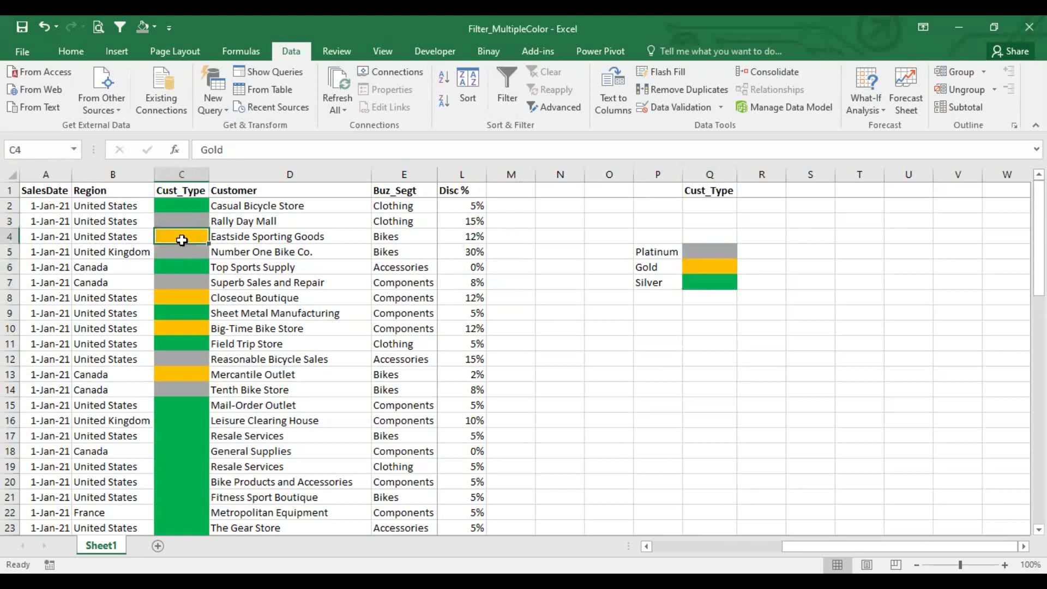
click(197, 269)
click(197, 218)
drag(197, 219, 183, 374)
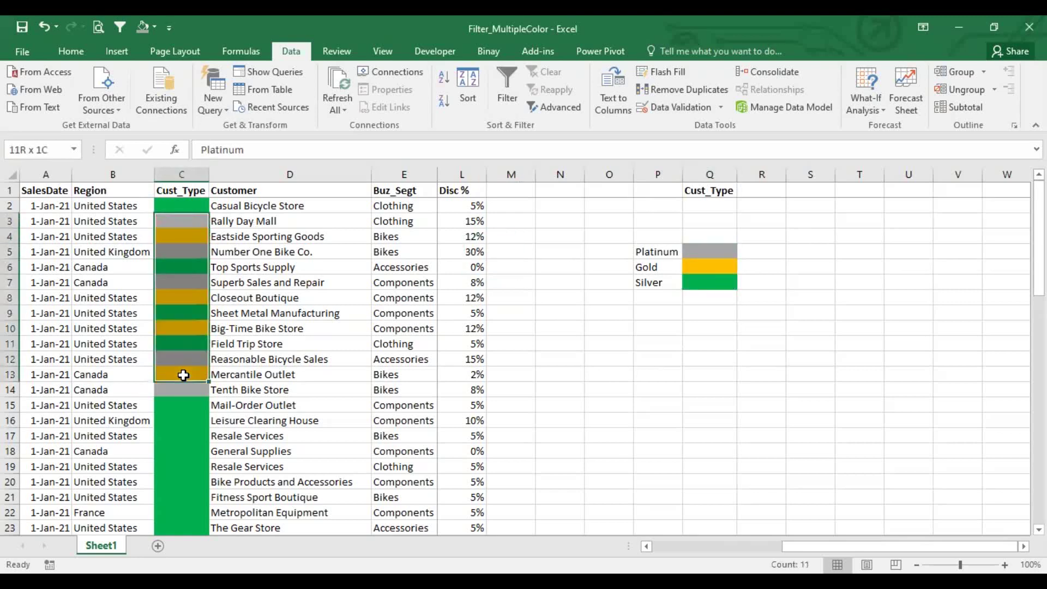
drag(676, 313, 706, 402)
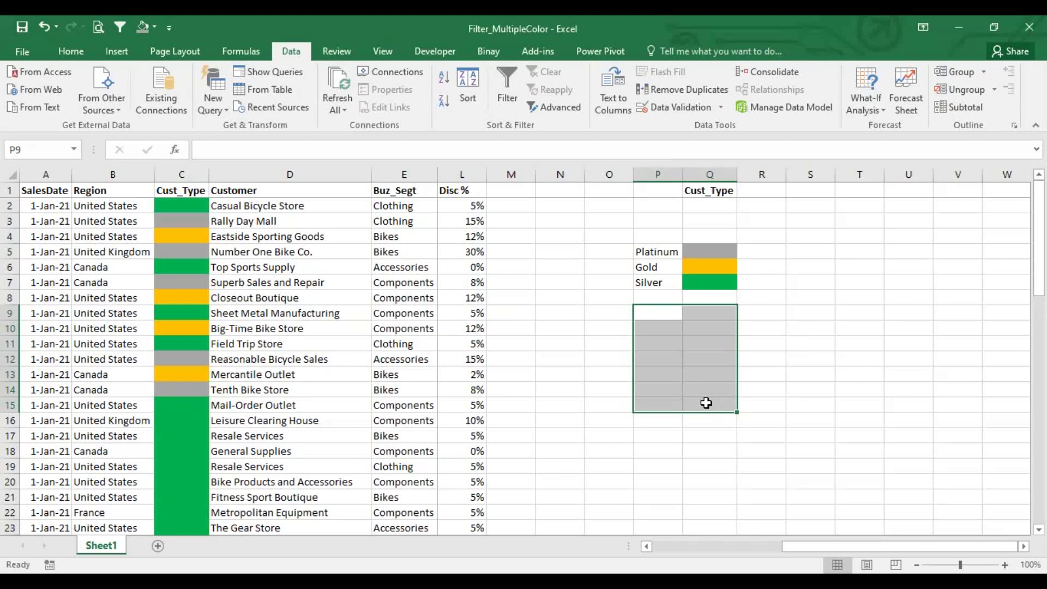
drag(198, 208, 191, 353)
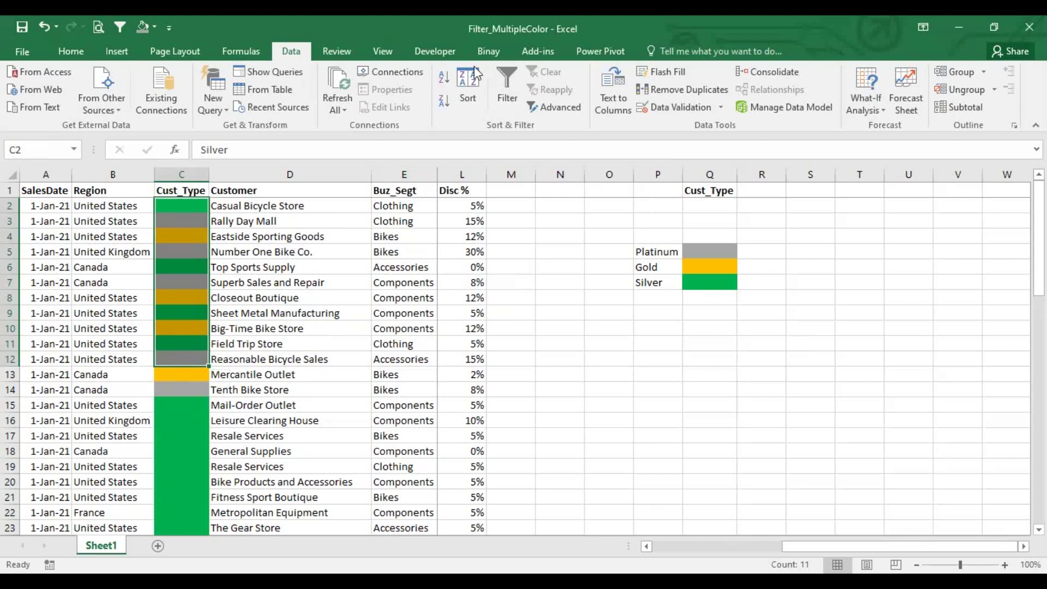
drag(182, 210, 192, 371)
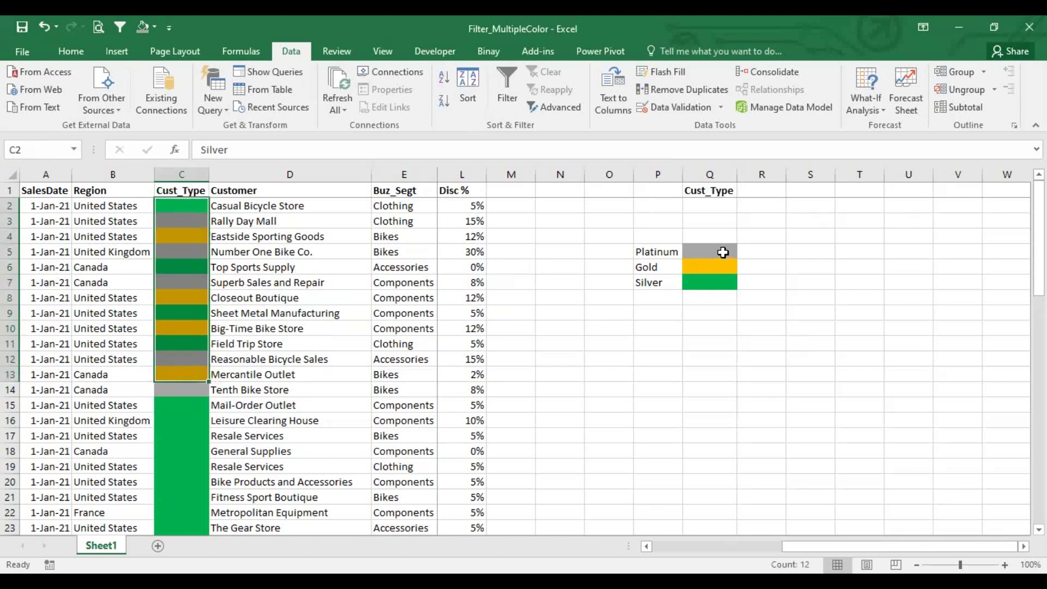
drag(196, 205, 194, 389)
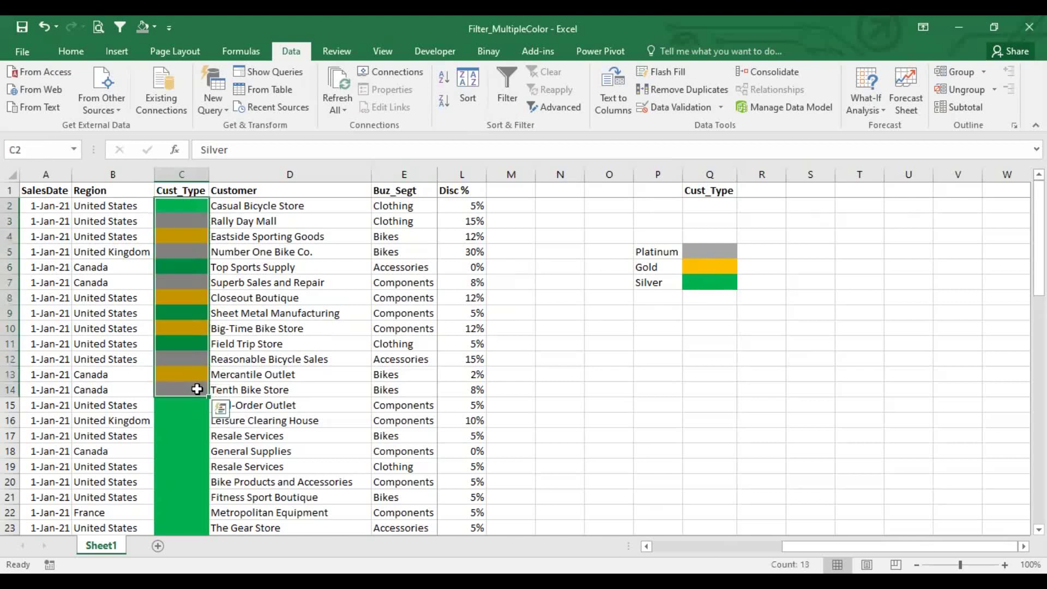
click(256, 310)
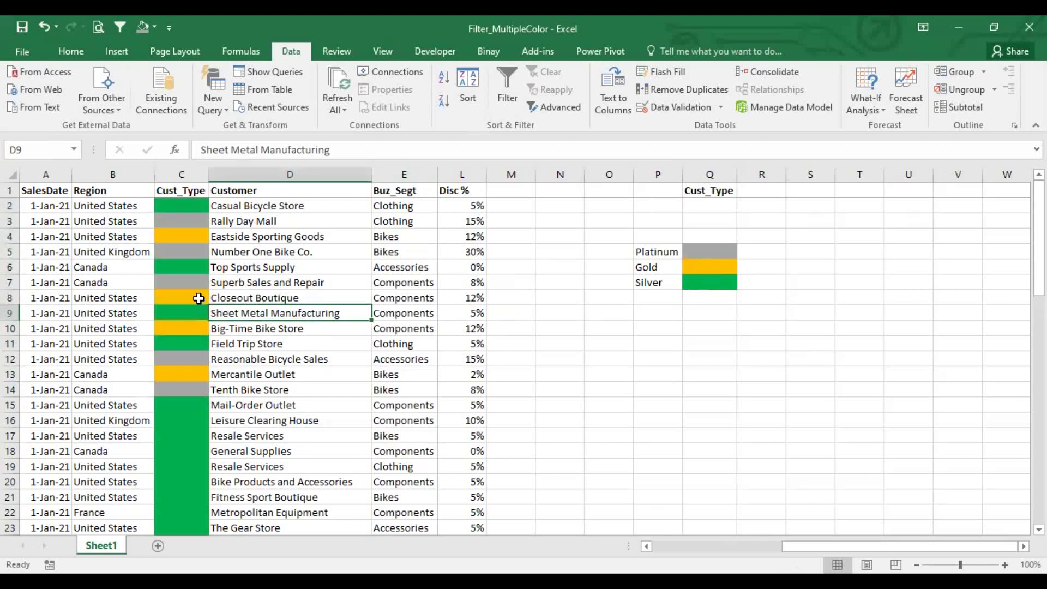
click(184, 207)
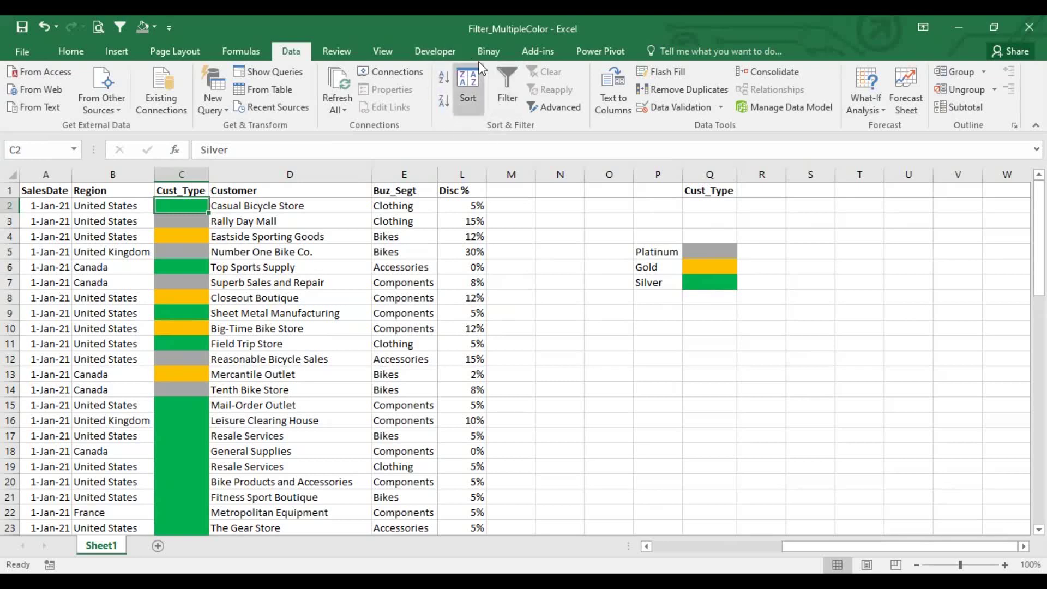
Step: Open the Sort dialog beside the legend and tick My data has headers
click(459, 96)
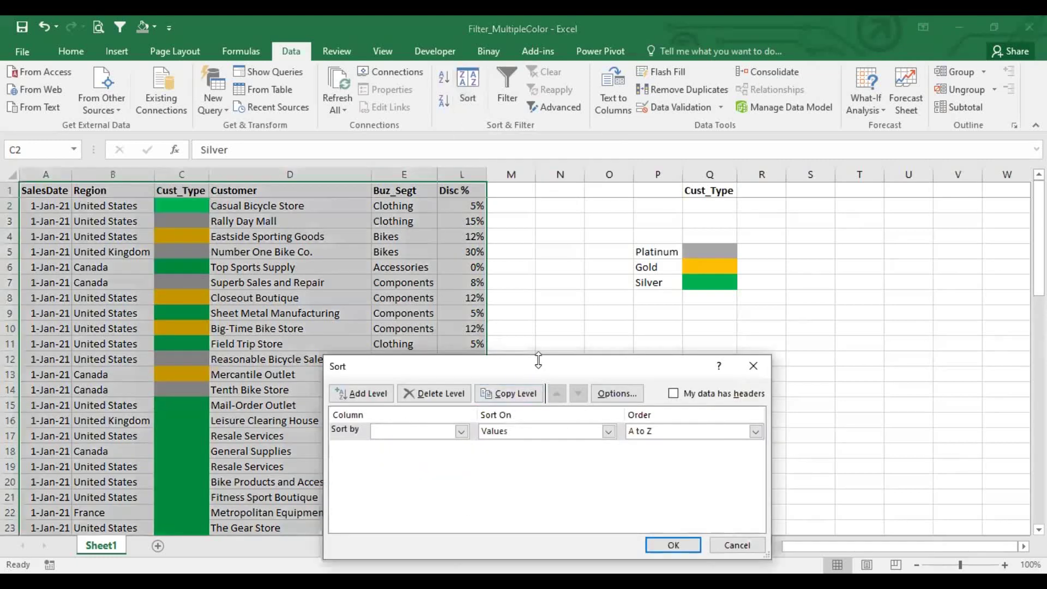
drag(539, 360, 615, 254)
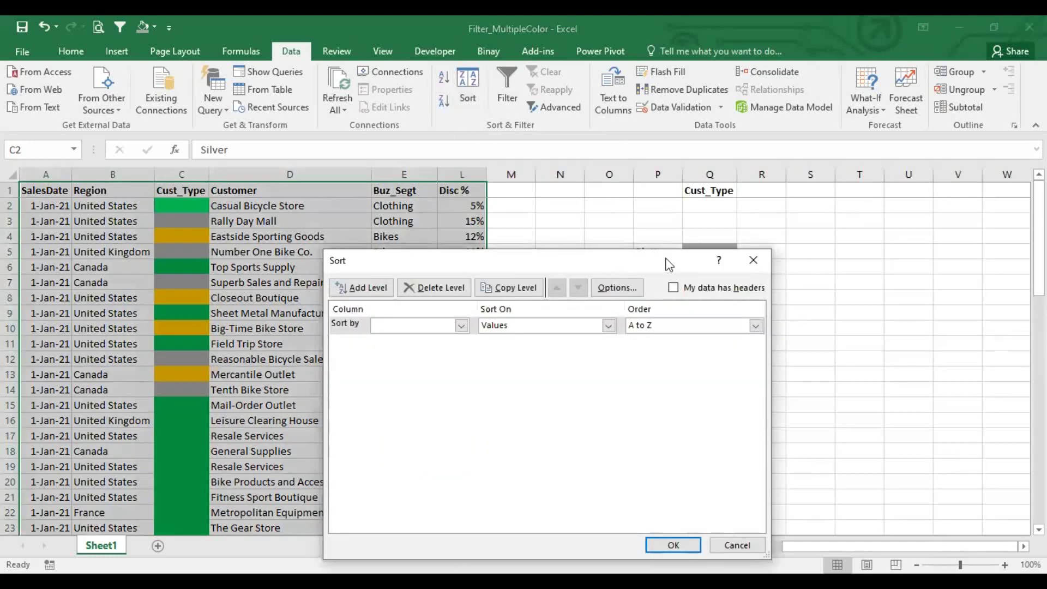
drag(668, 264, 554, 319)
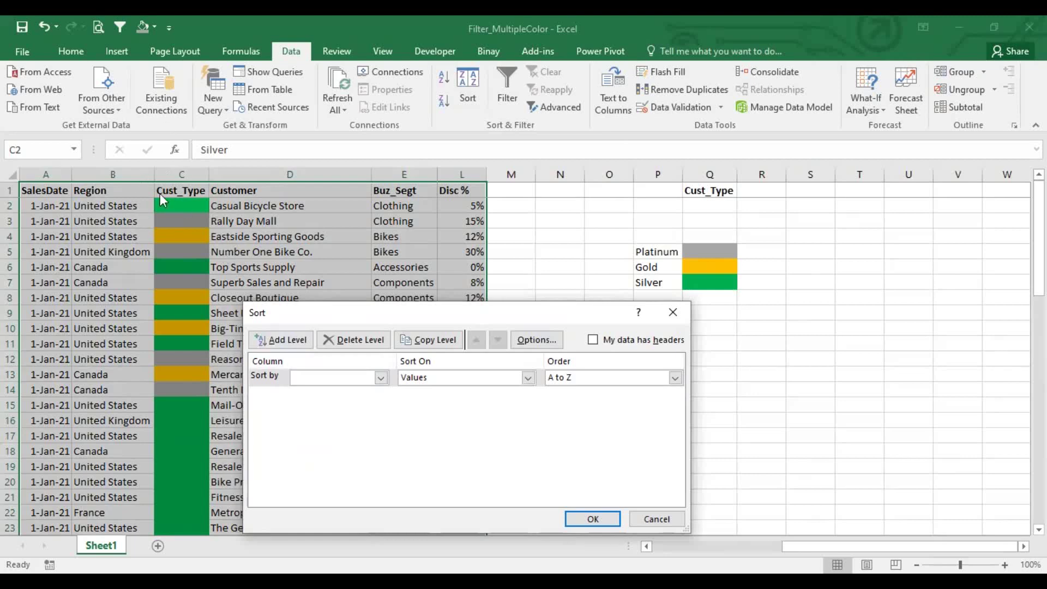
click(338, 378)
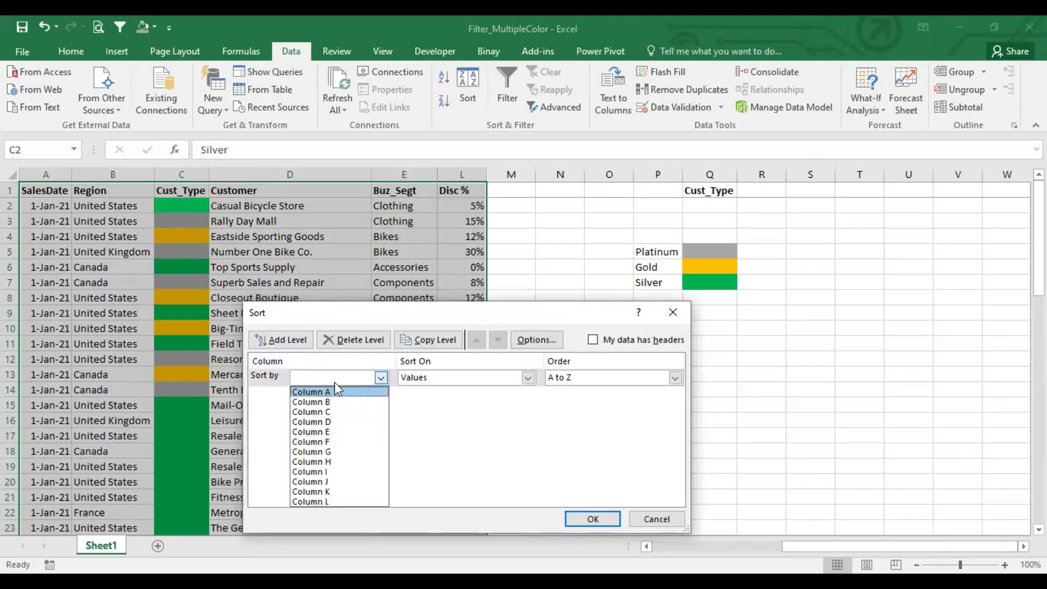
click(335, 381)
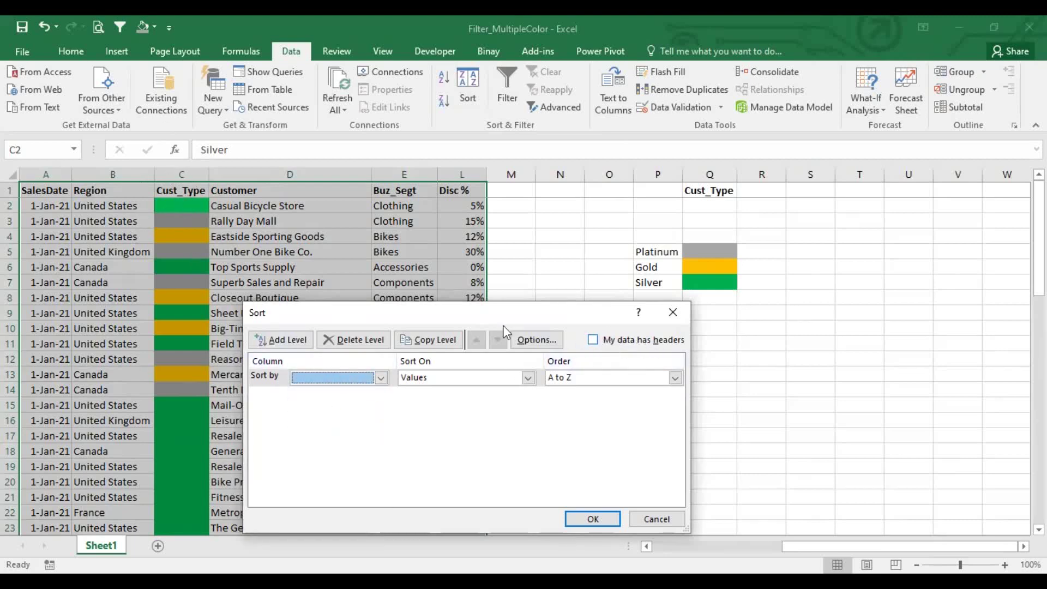
click(593, 339)
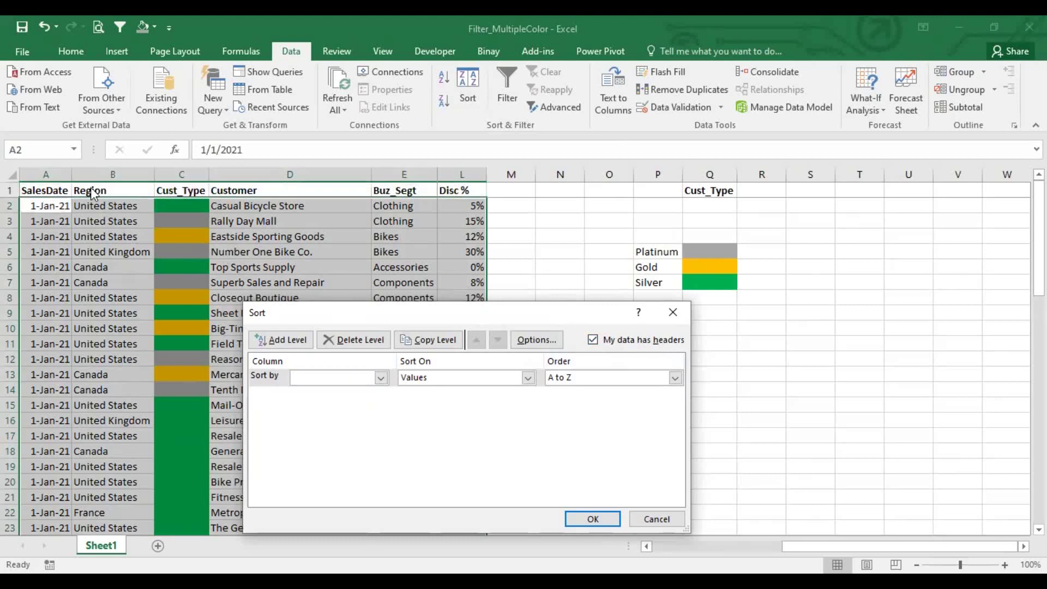
Step: Set the first sort level to Cust_Type on Cell Color, grey on top
click(380, 378)
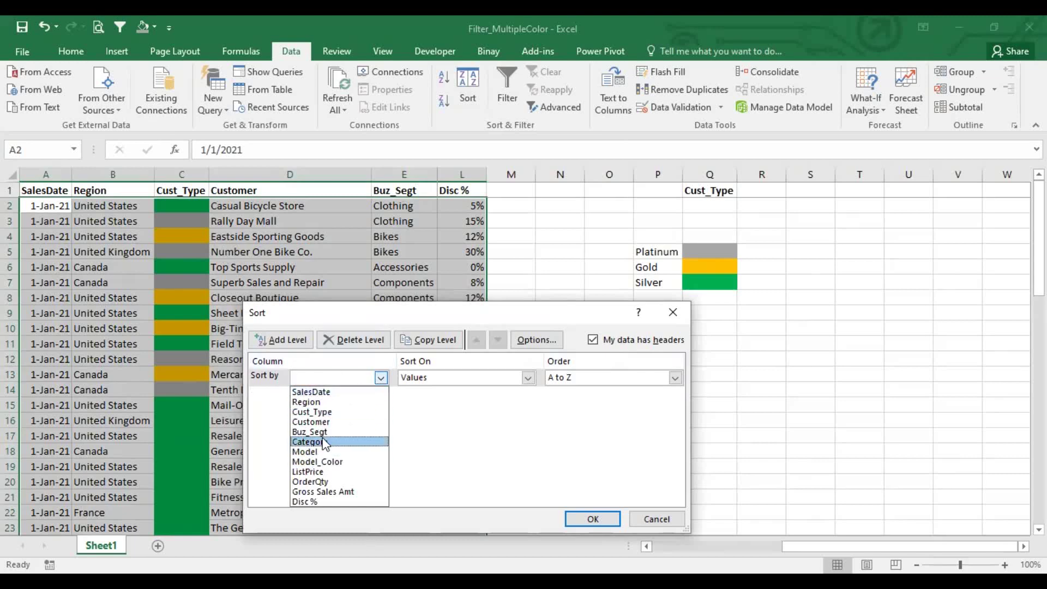
click(332, 412)
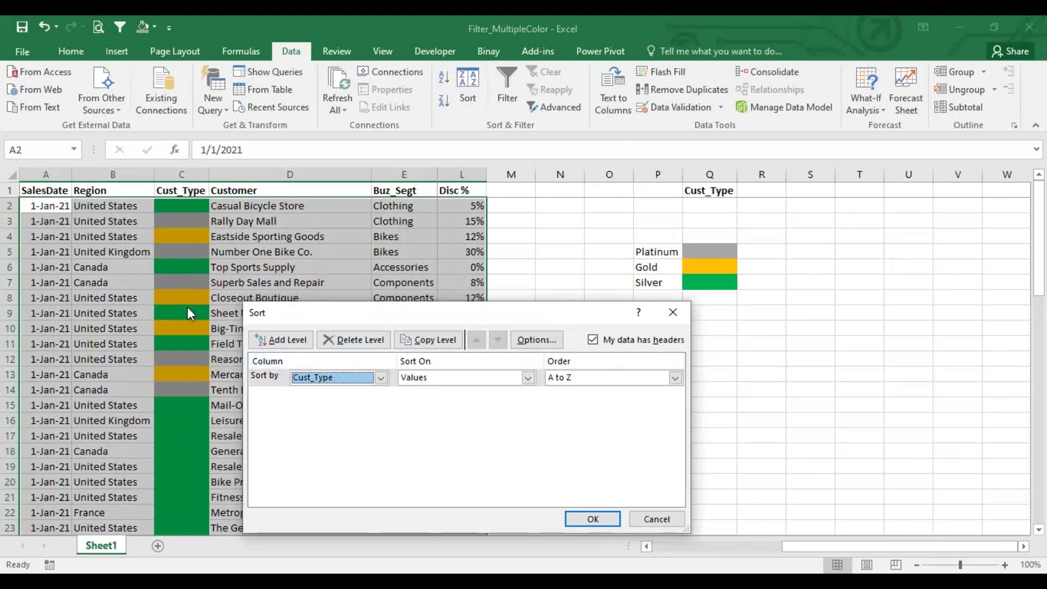
click(459, 375)
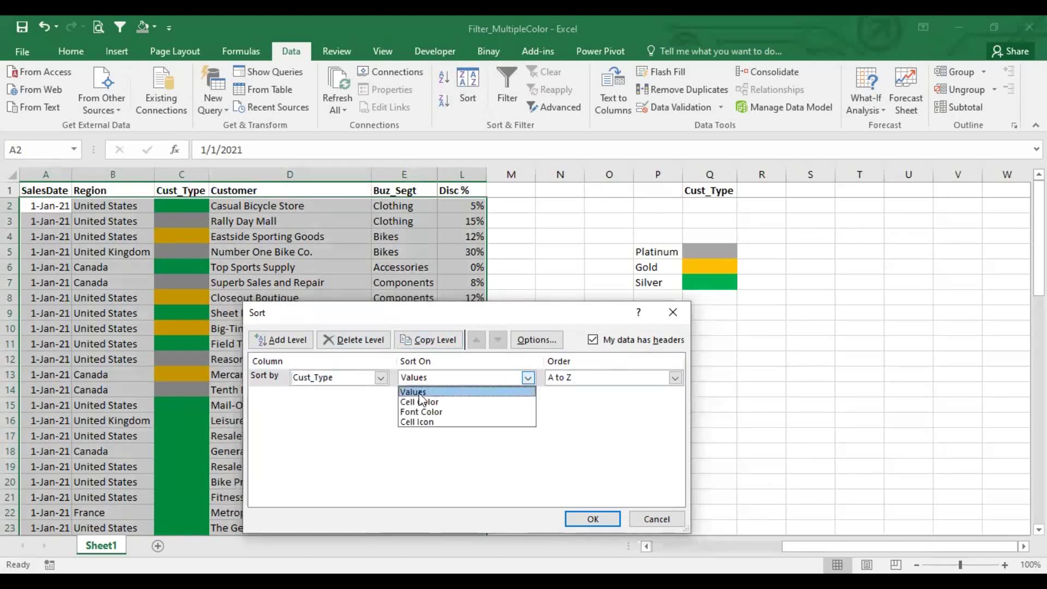
click(420, 402)
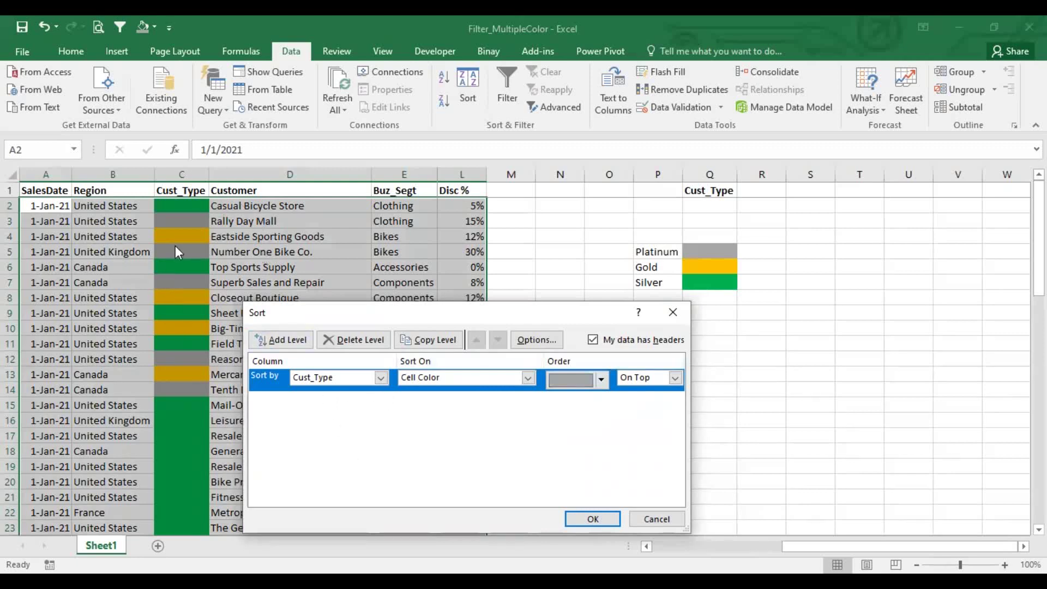
Step: Add a second level sorting Cust_Type by Cell Color with gold on top
click(293, 343)
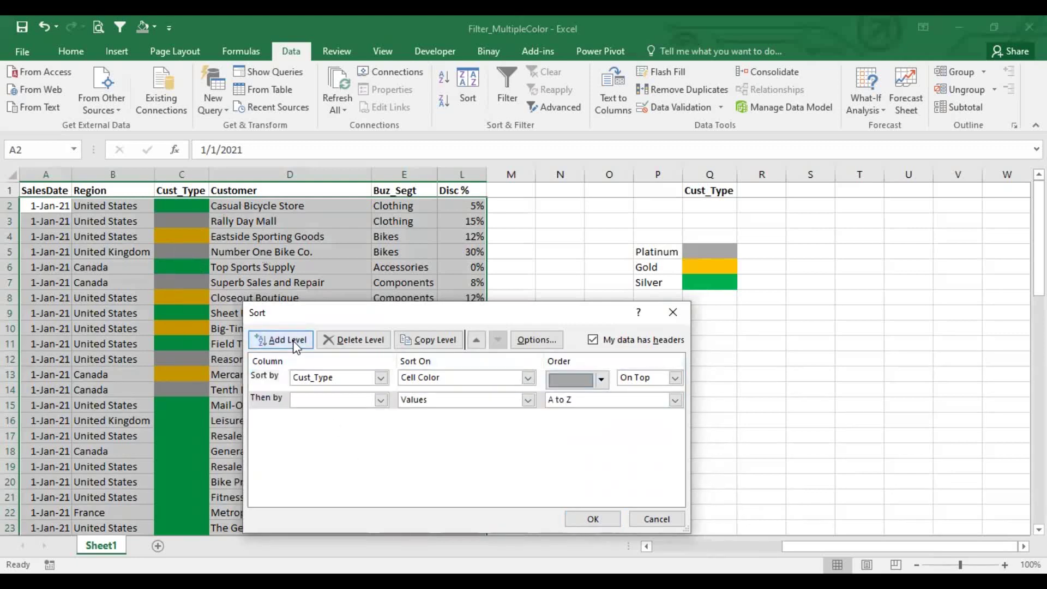
click(343, 401)
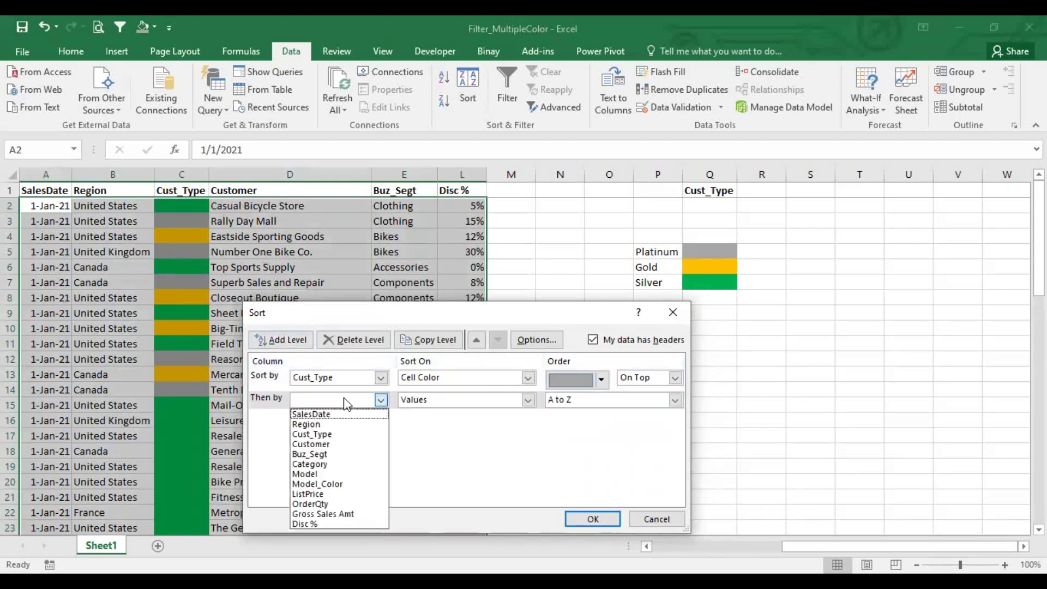
click(320, 435)
click(416, 401)
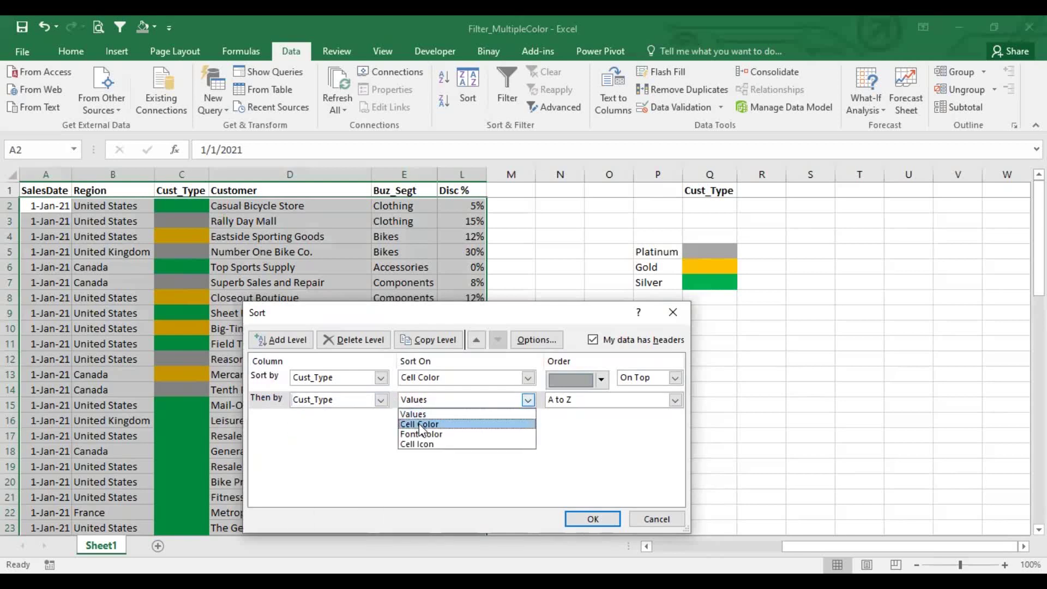
click(421, 425)
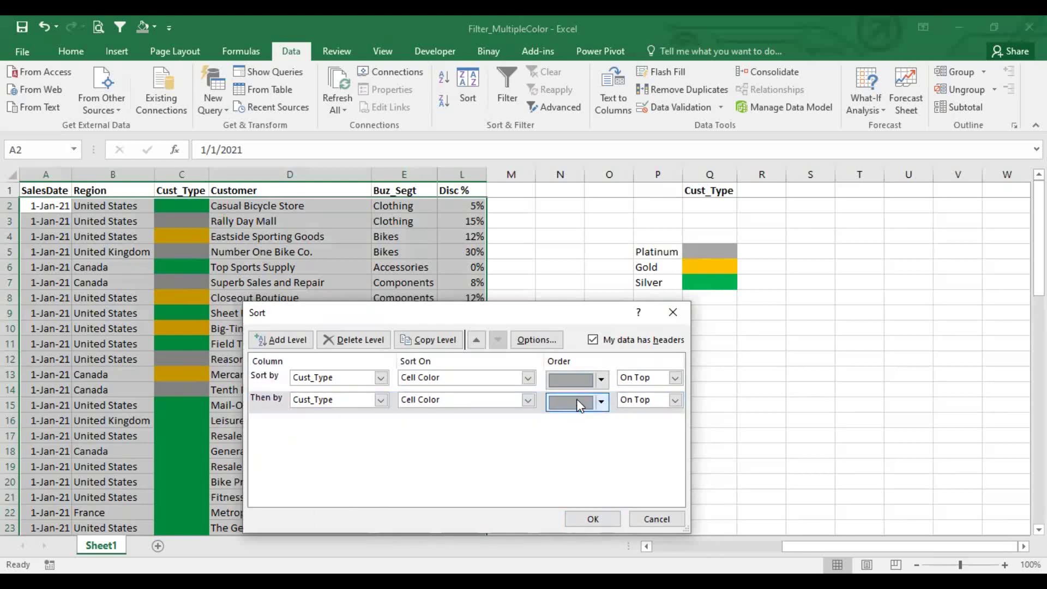
click(601, 402)
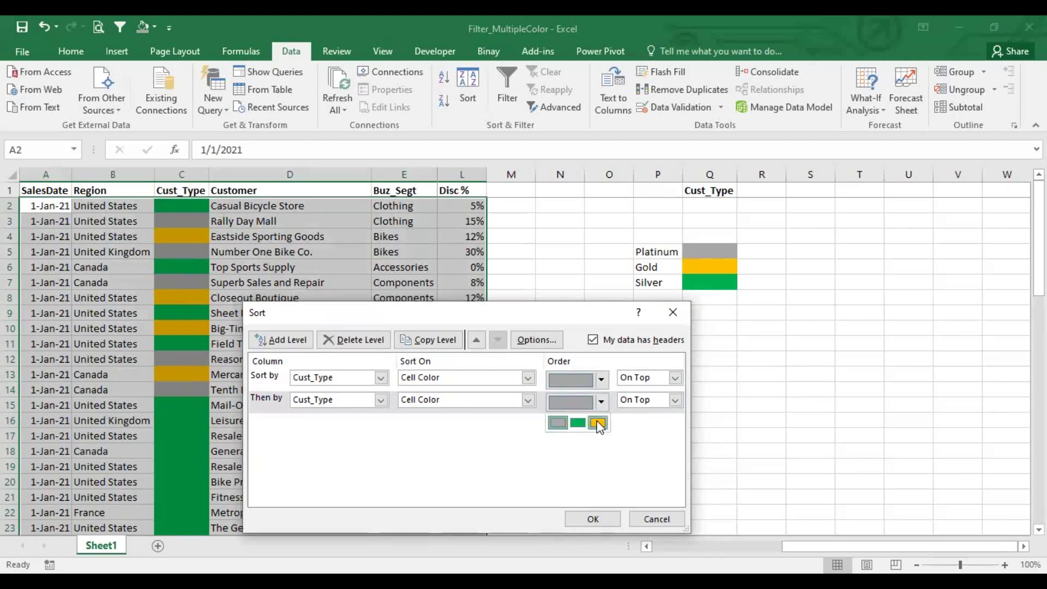
click(597, 423)
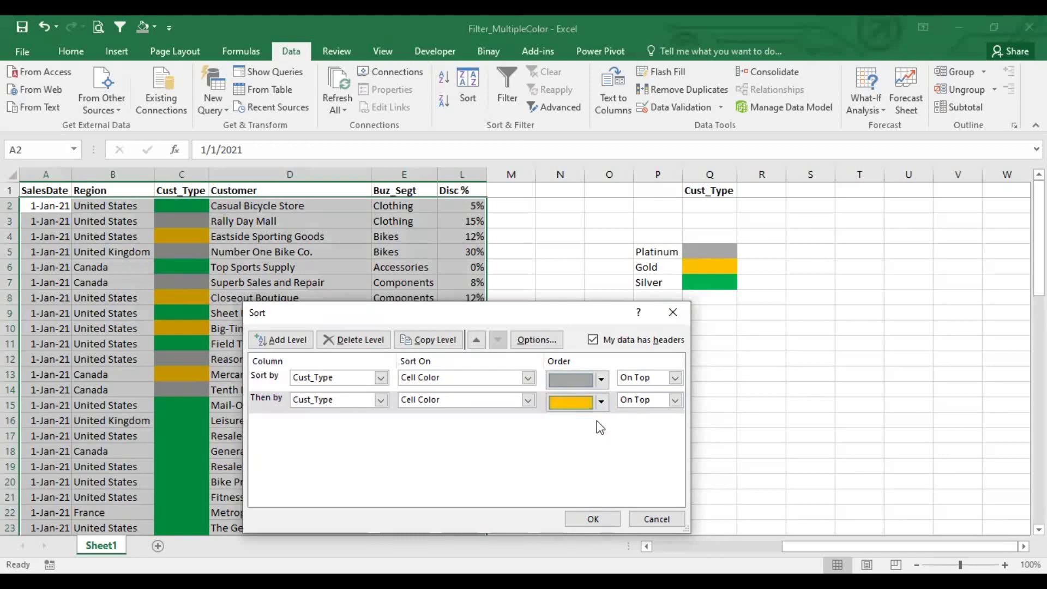
Step: Add a third Cust_Type Cell Color level with green on top and apply the sort
click(284, 340)
click(345, 433)
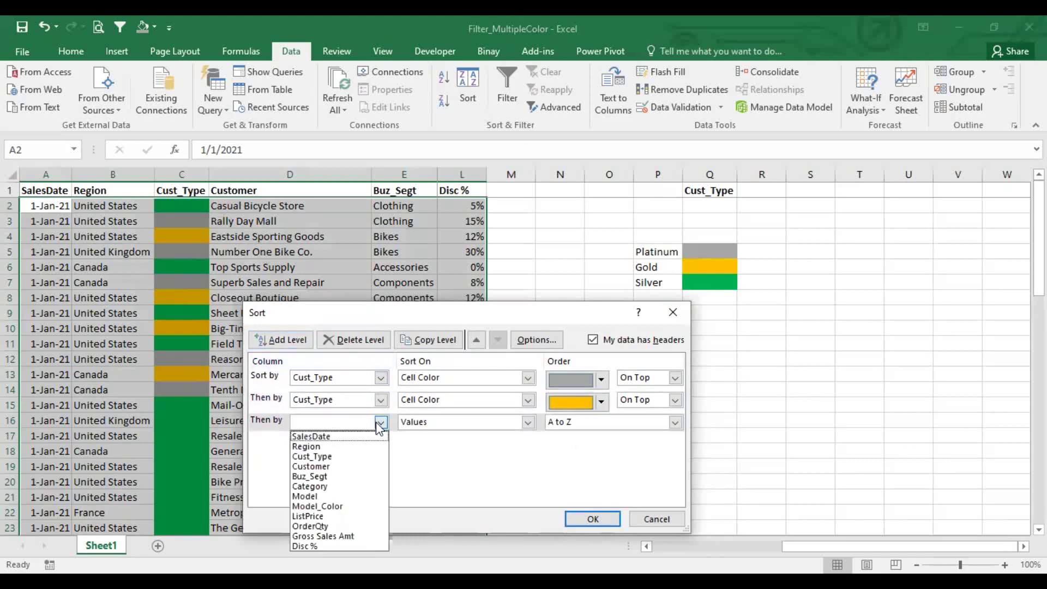
click(335, 457)
click(437, 421)
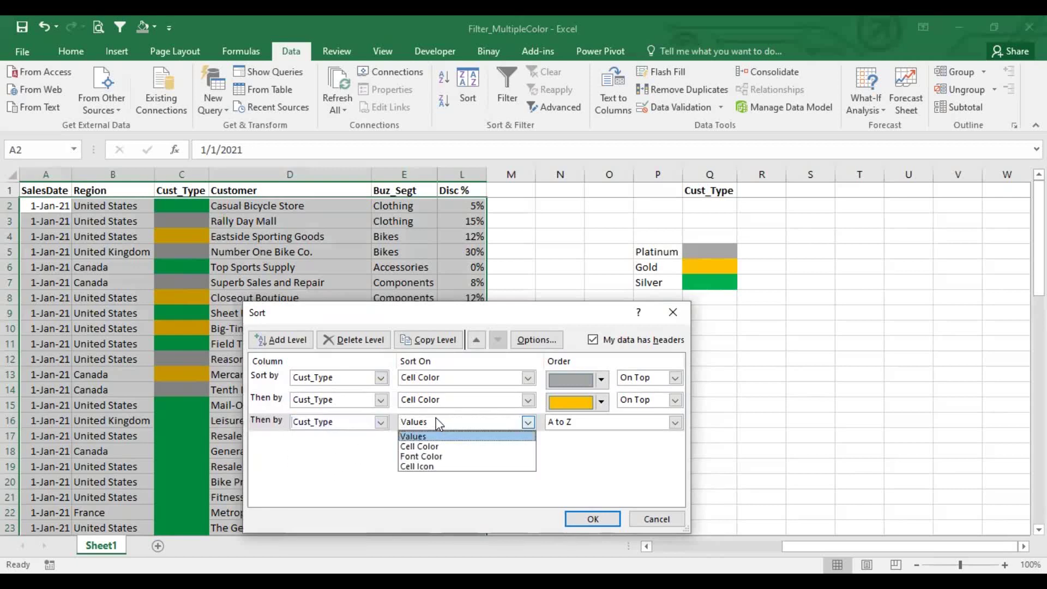
click(423, 444)
click(601, 424)
click(574, 444)
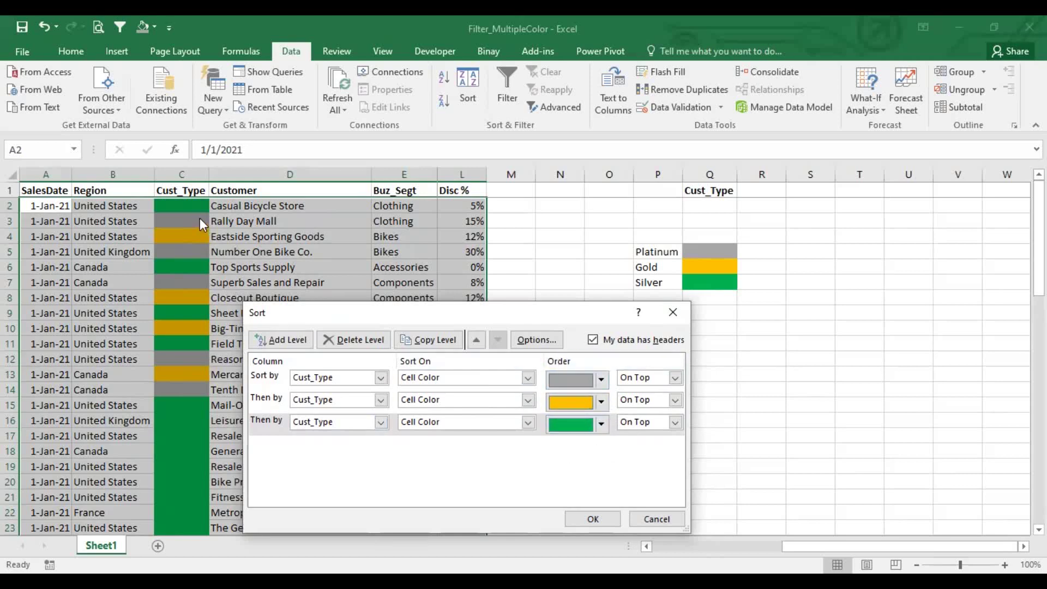
click(597, 523)
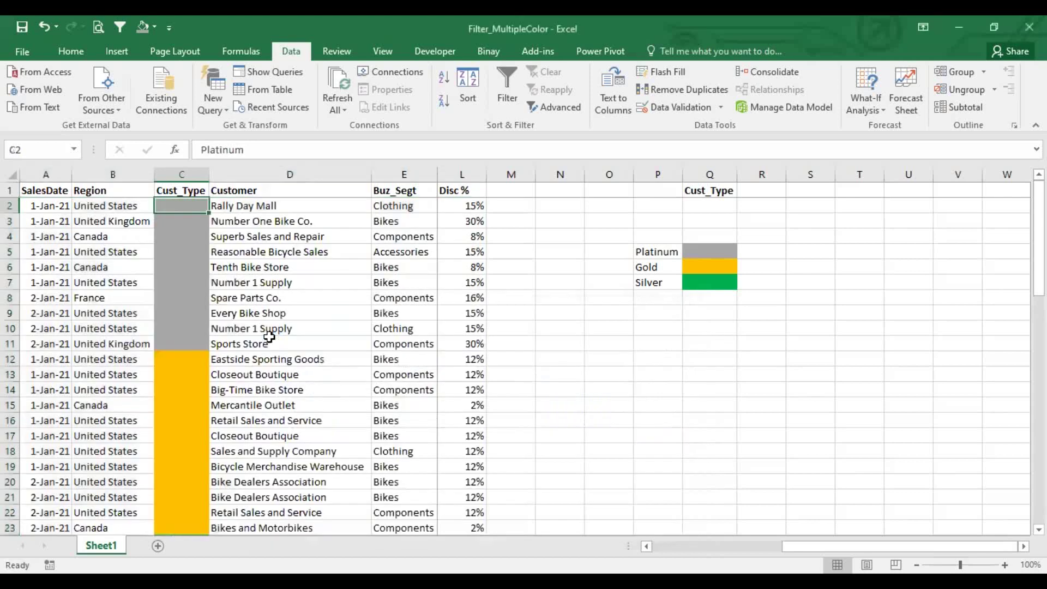
Step: Select a customer cell in the table and reopen the Sort dialog from the Data tab
click(212, 298)
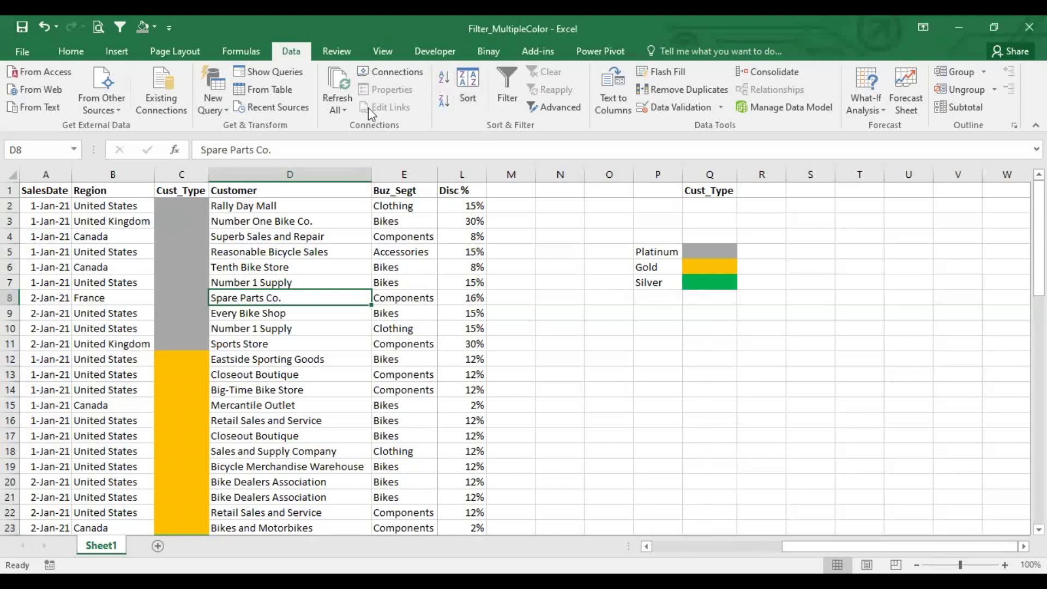
click(480, 96)
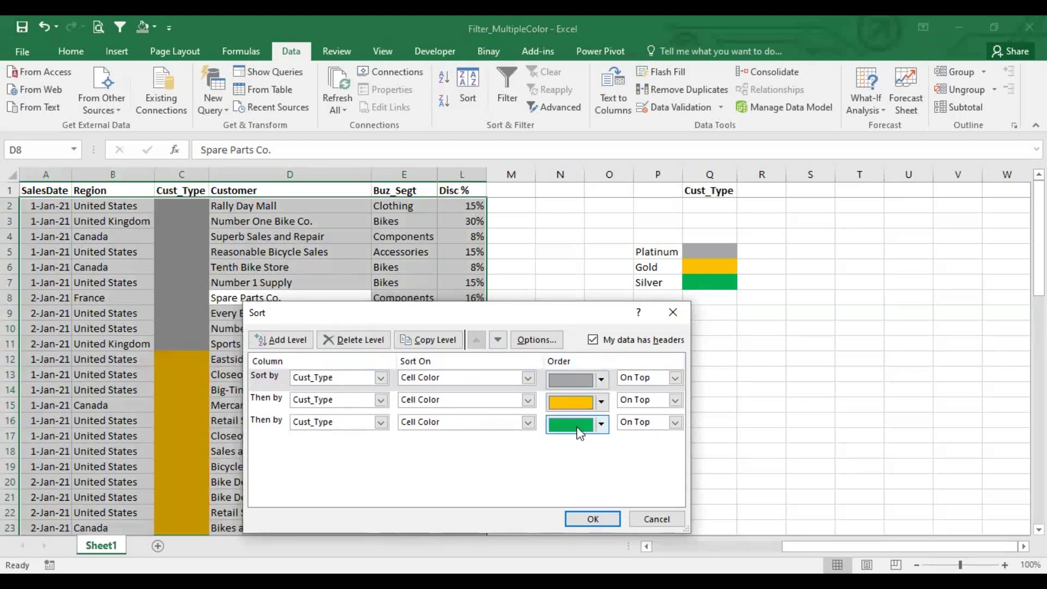
Step: Apply the Cust_Type colour sort, then select C2:C11 and C12:C23 to confirm the grey and gold groups
click(593, 519)
click(291, 254)
drag(174, 207, 180, 344)
scroll(203, 293, down, 2)
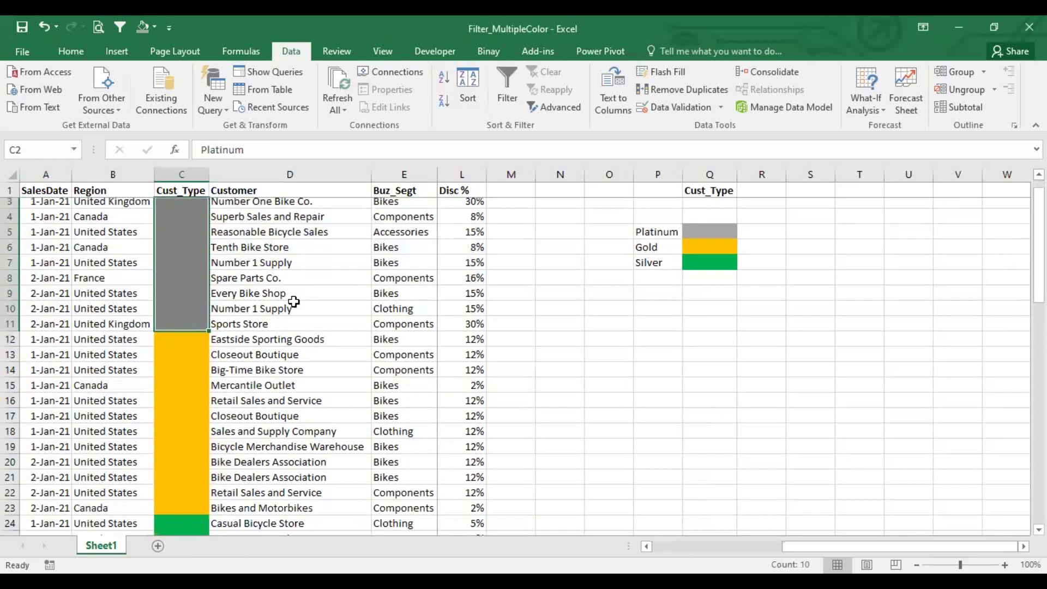
drag(185, 267, 182, 436)
scroll(293, 312, down, 14)
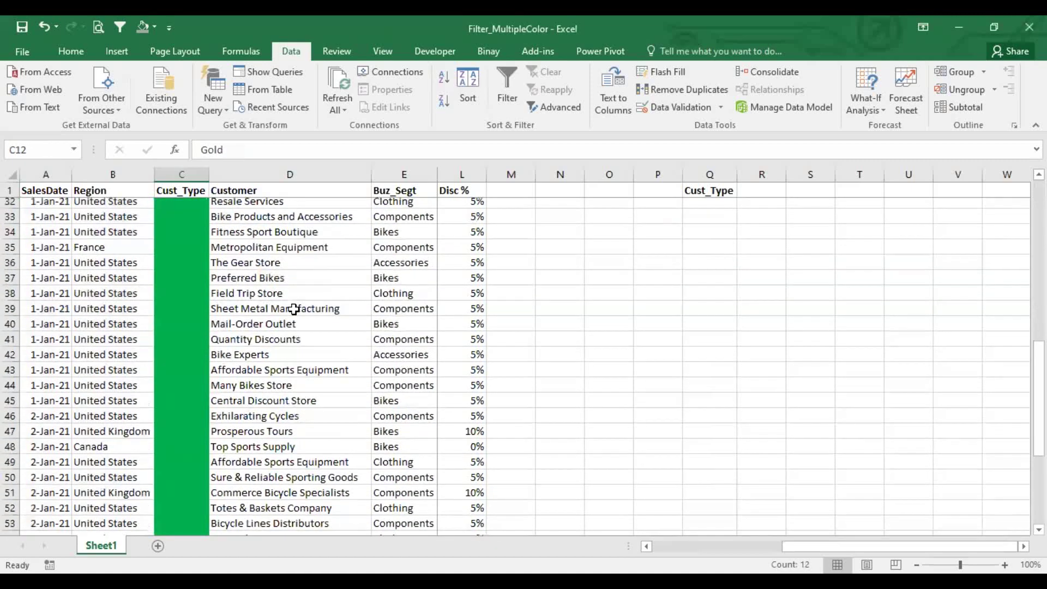
scroll(294, 309, down, 2)
scroll(294, 309, up, 18)
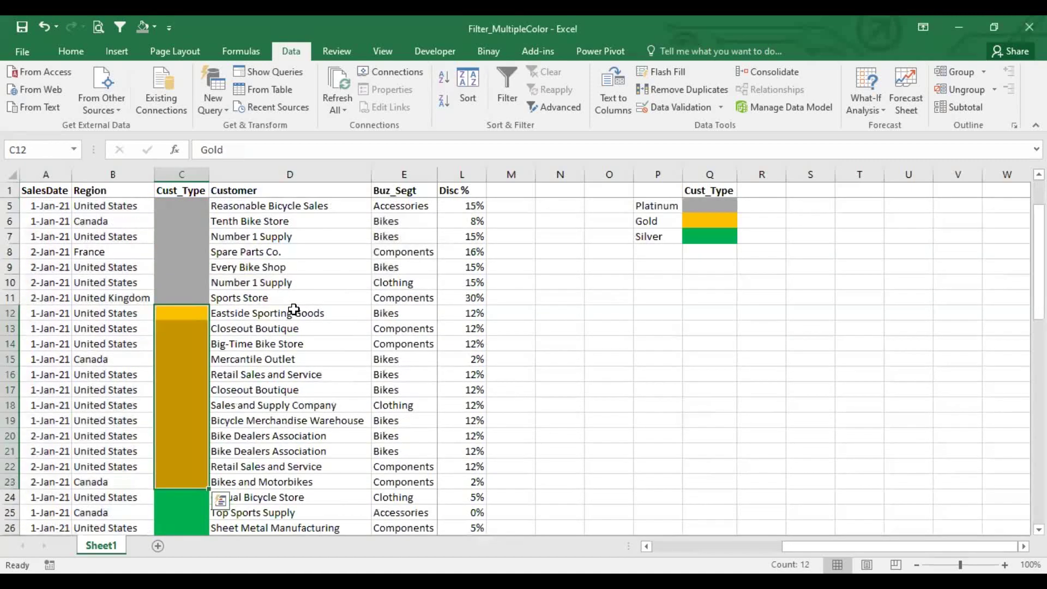
click(182, 236)
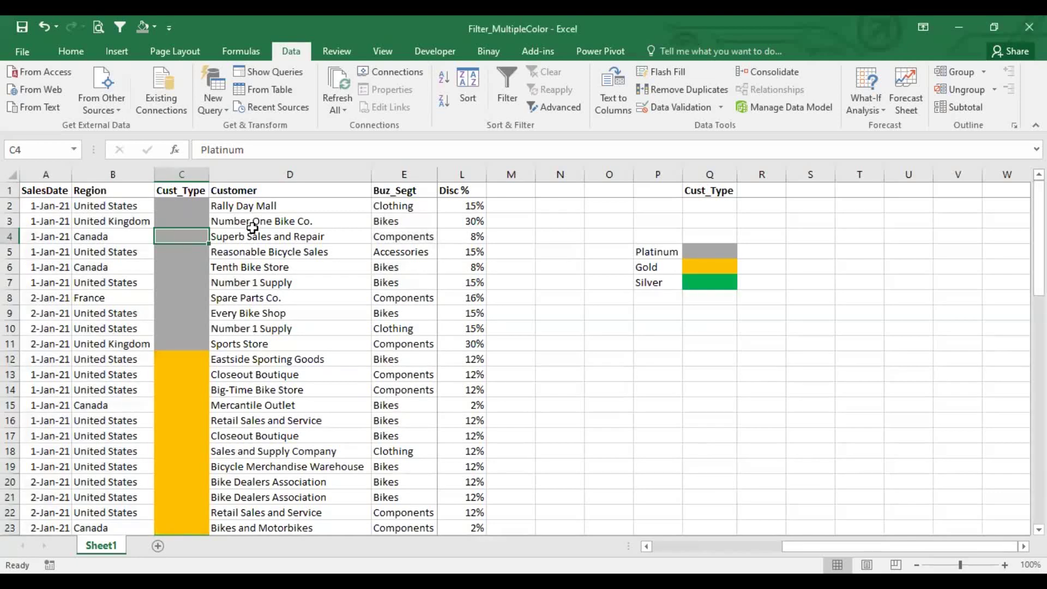
click(658, 314)
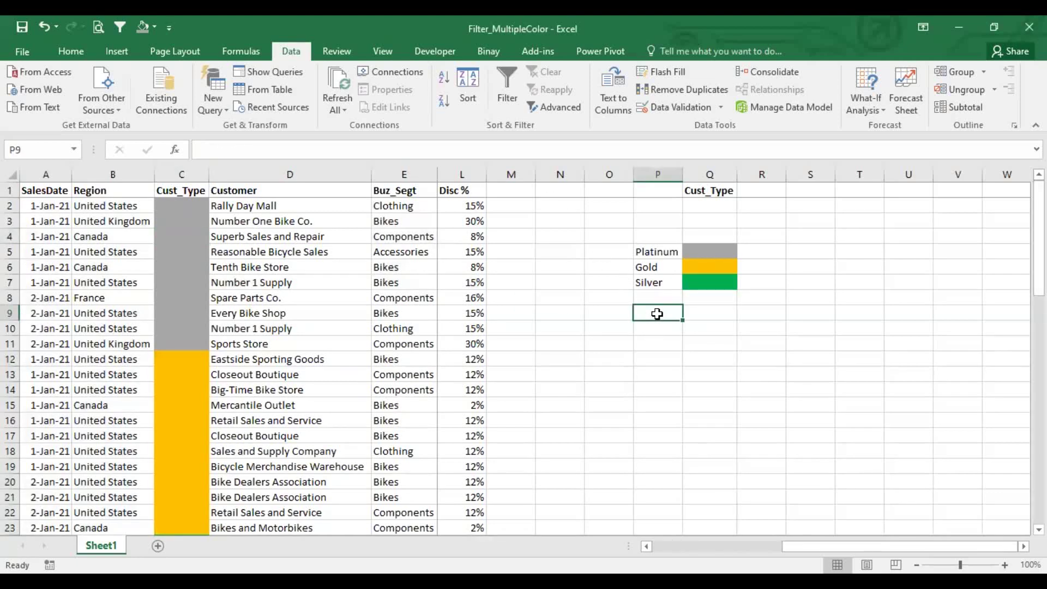
click(658, 342)
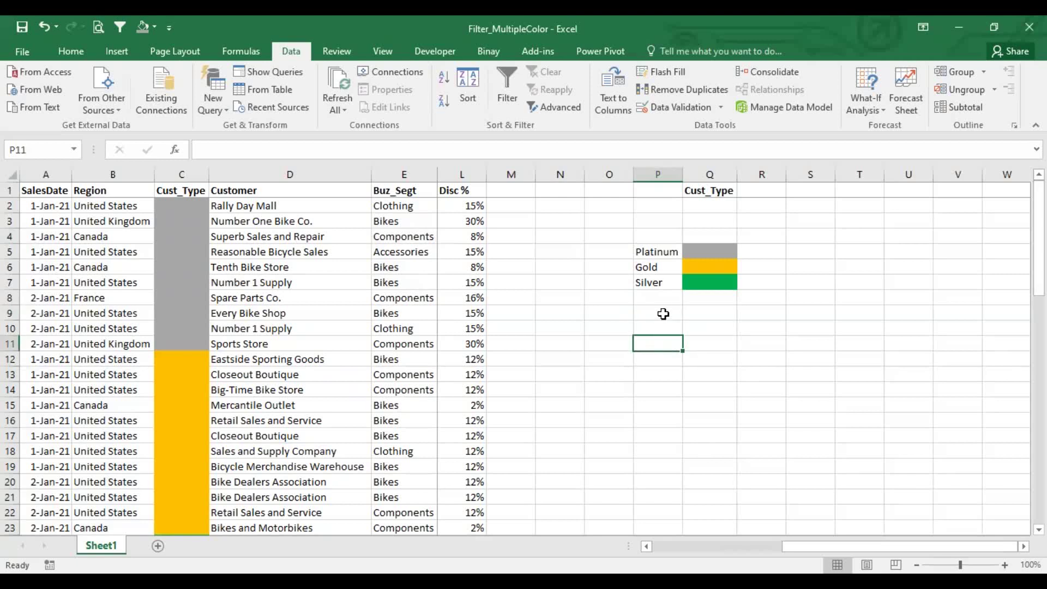
drag(170, 205, 170, 339)
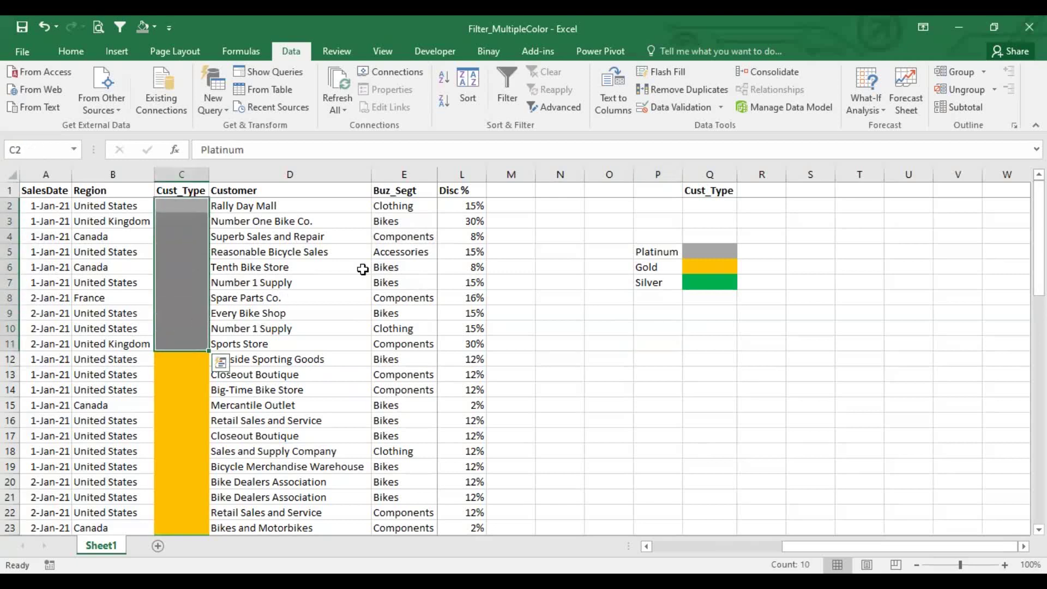
click(378, 280)
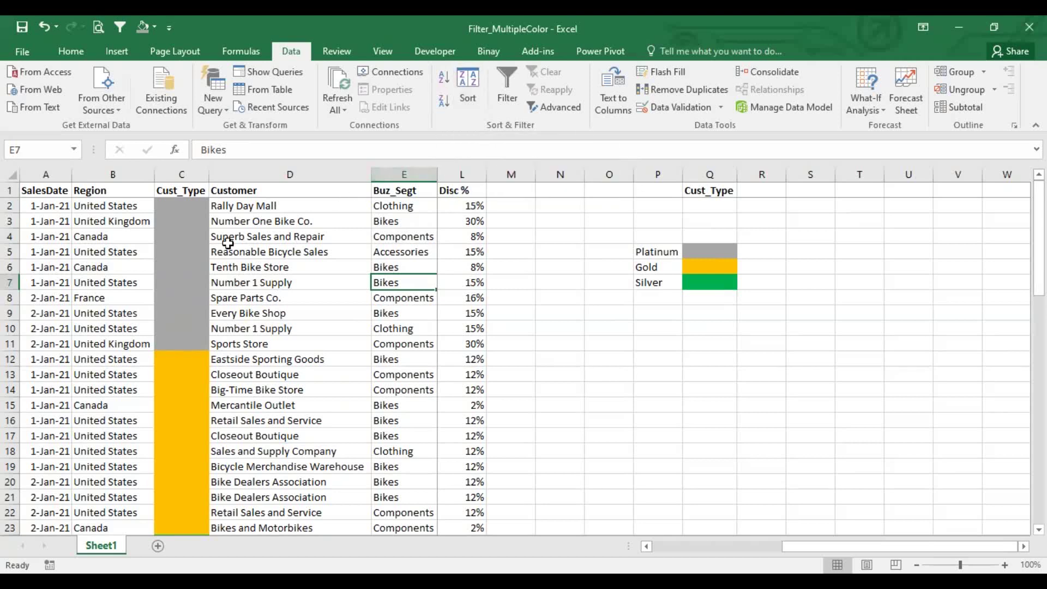
scroll(228, 243, down, 6)
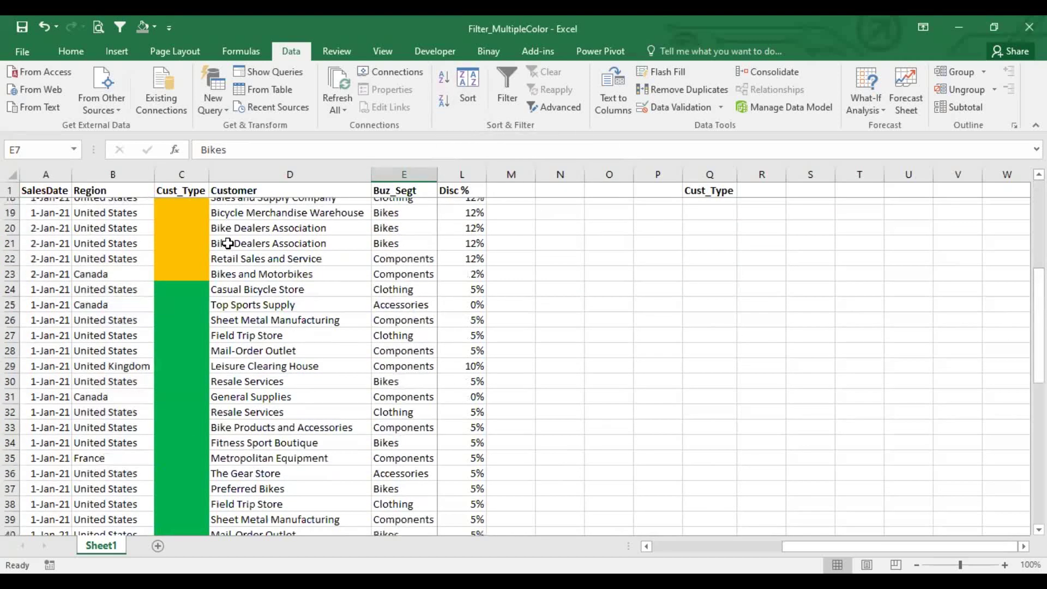
scroll(228, 243, down, 13)
scroll(227, 243, up, 16)
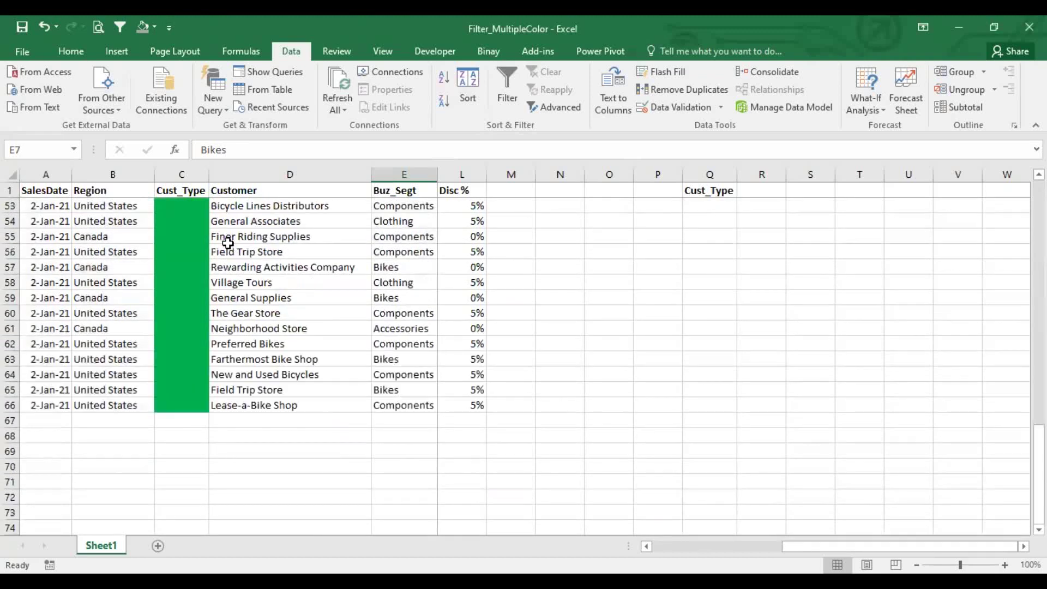
scroll(227, 244, up, 3)
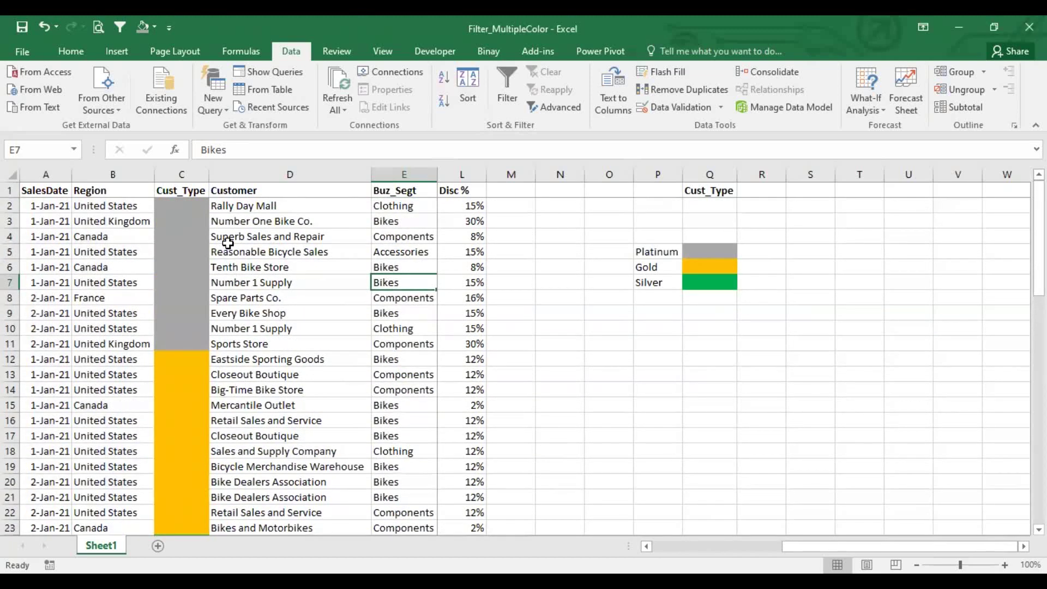
scroll(165, 255, down, 14)
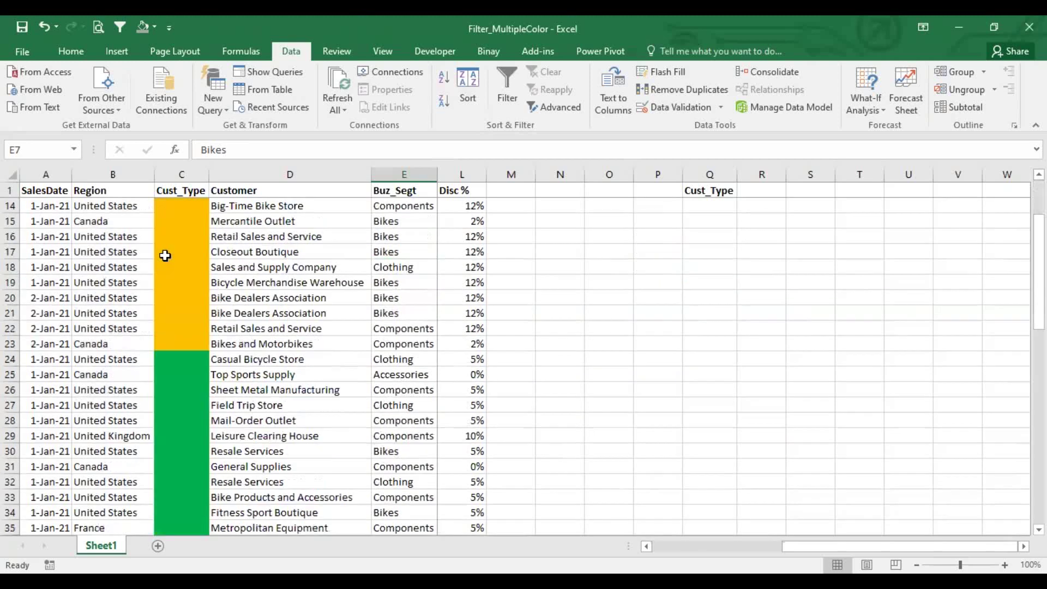
scroll(165, 255, down, 5)
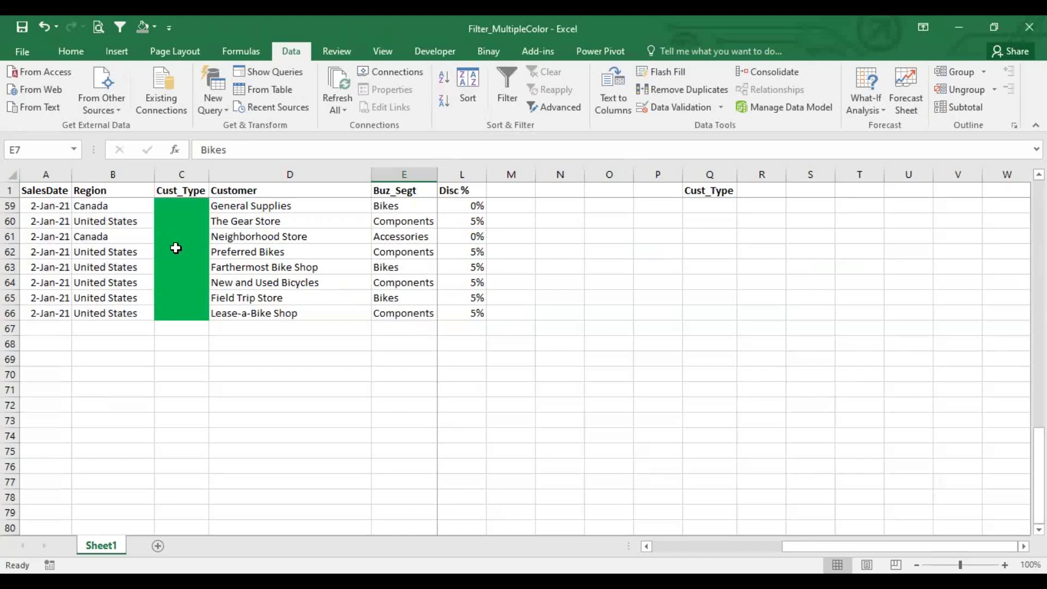
scroll(281, 218, up, 12)
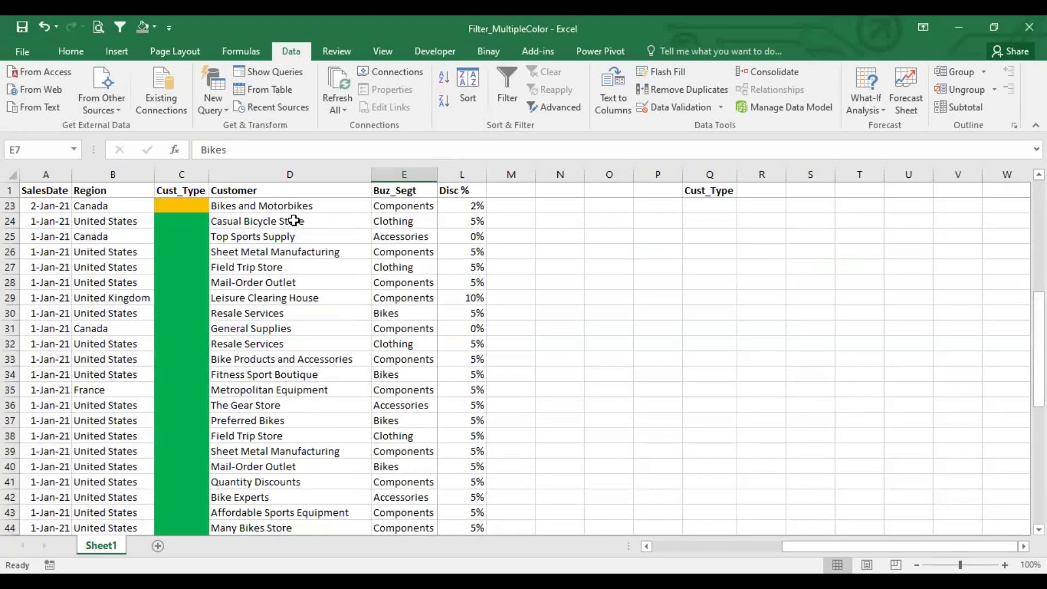